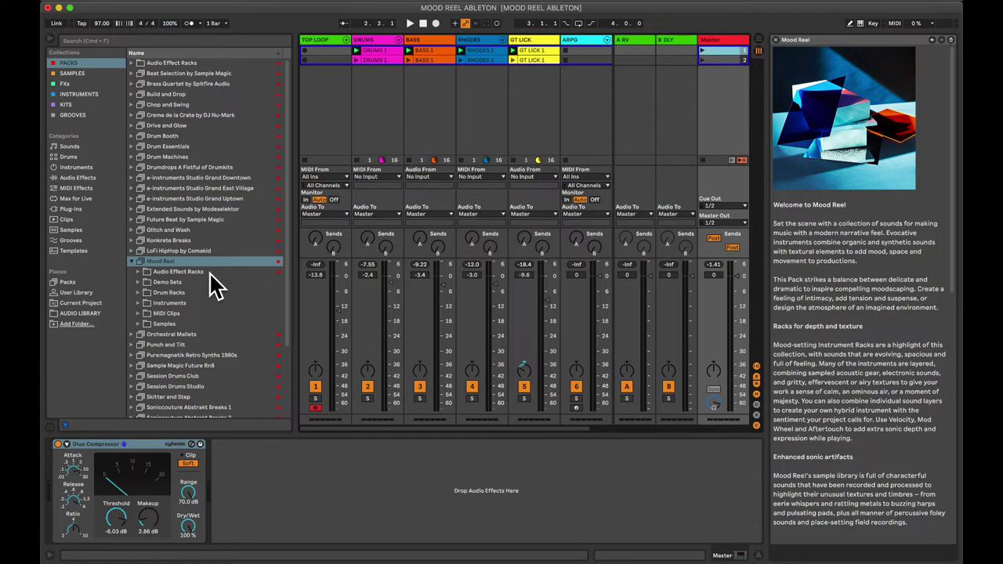
Browse the Mood Reel pack's Audio Effect Racks and Drum Racks, and preview the Cello Impacts and Eggs of Satan kits.
left_click(138, 278)
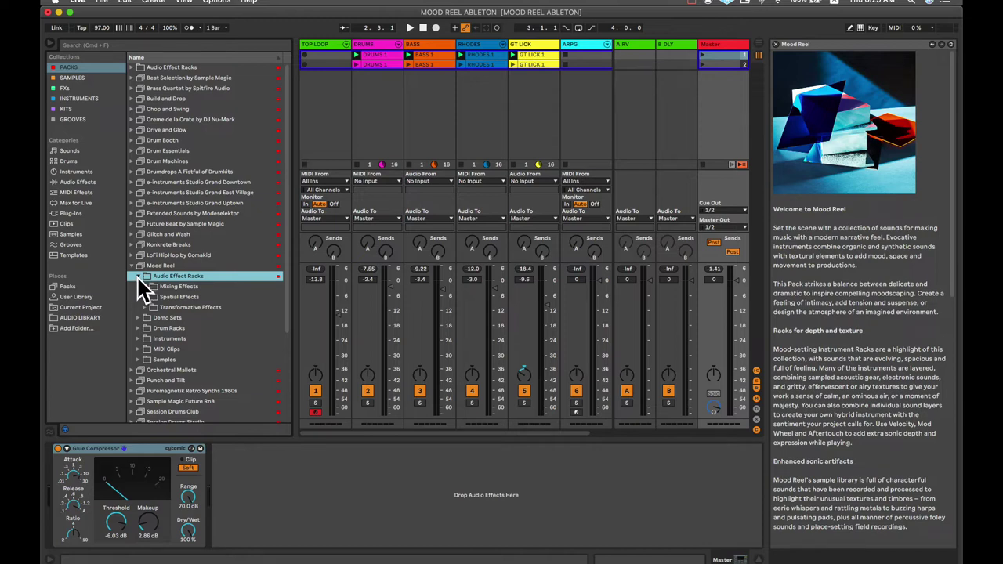
left_click(140, 277)
left_click(138, 297)
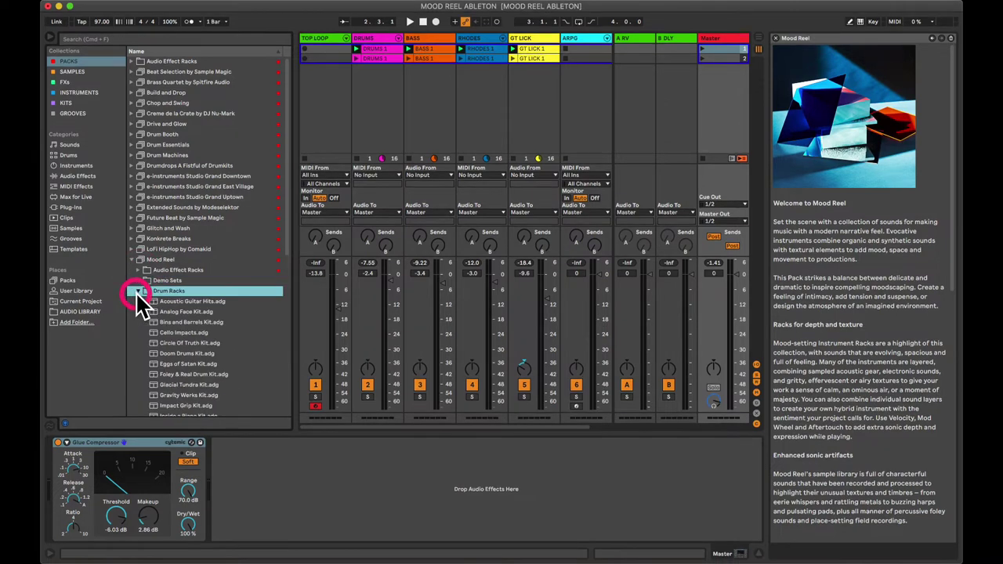
scroll(220, 329, "down", 5)
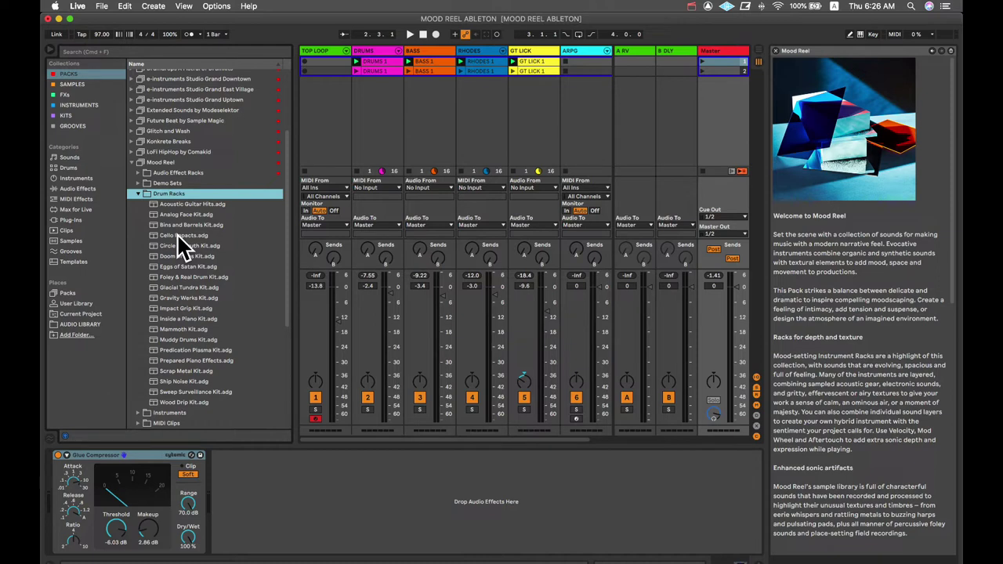
left_click(177, 235)
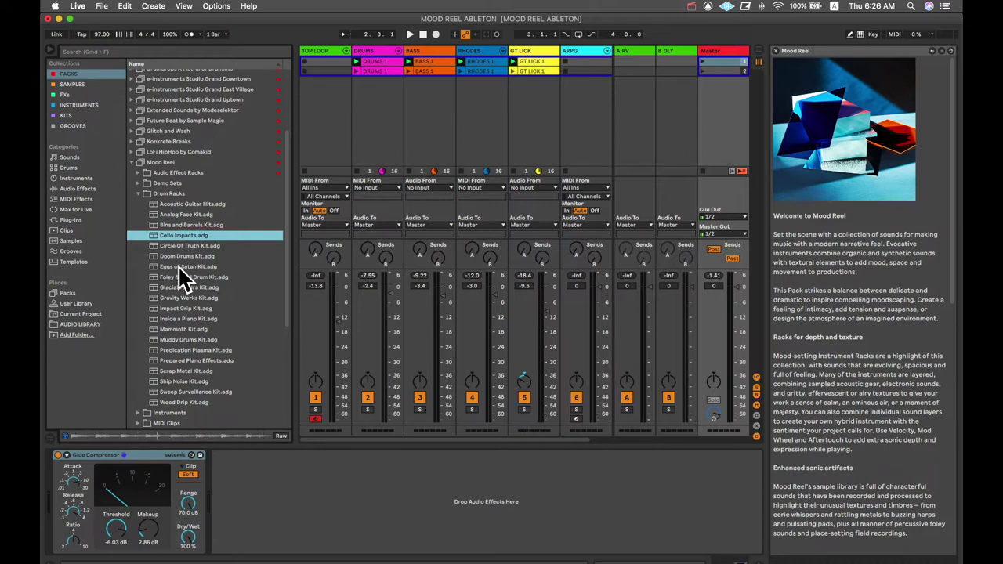
left_click(178, 266)
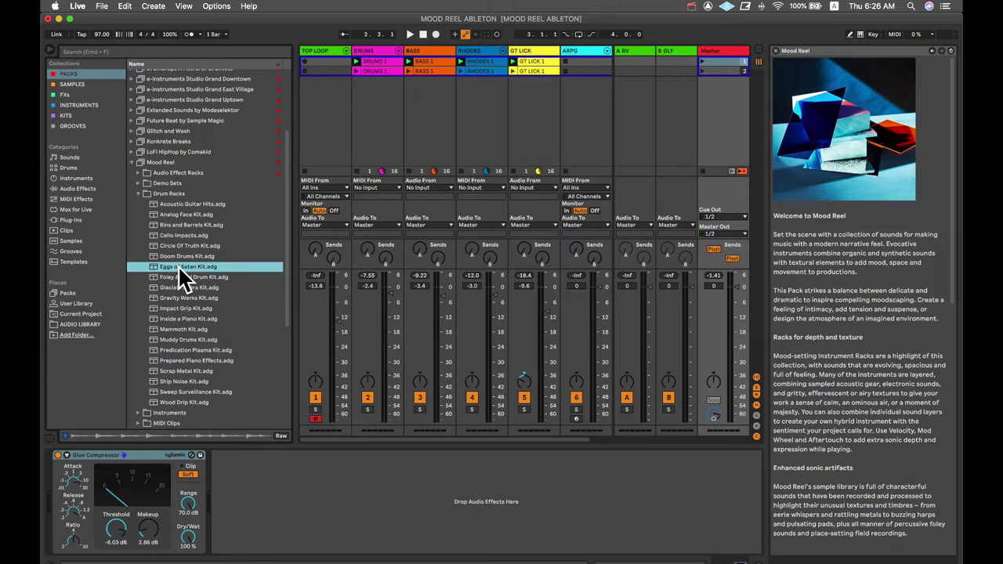
Preview the Ghost Notes, Dripping Keys and Reflection presets in Mood Reel's Broken Keys instruments, and collapse that folder.
left_click(141, 189)
left_click(138, 224)
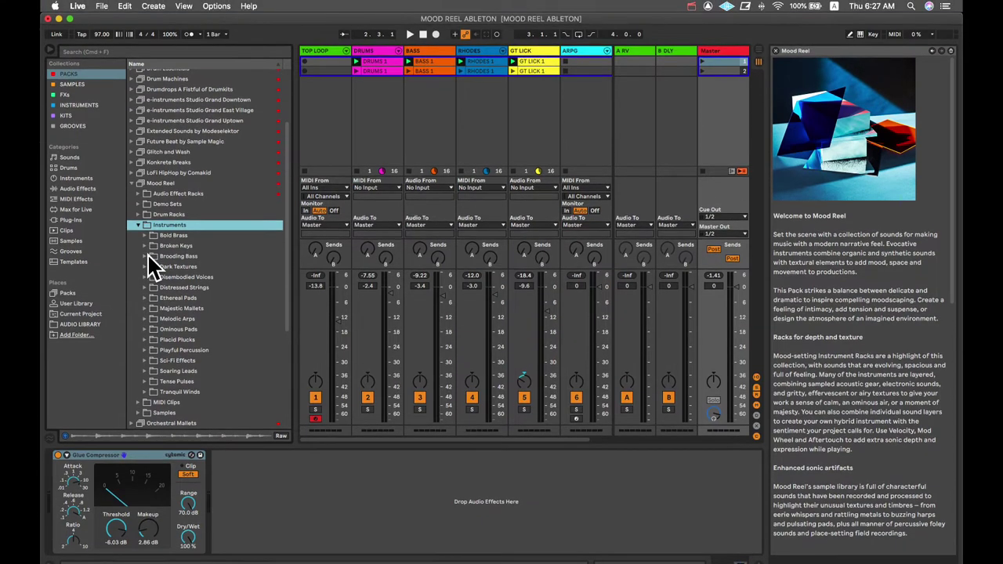
left_click(145, 246)
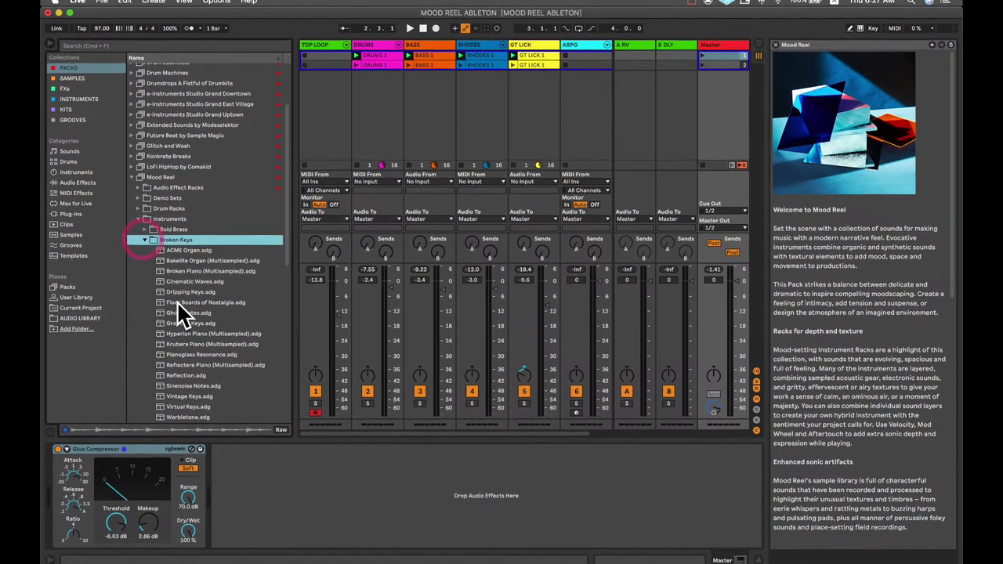
left_click(180, 306)
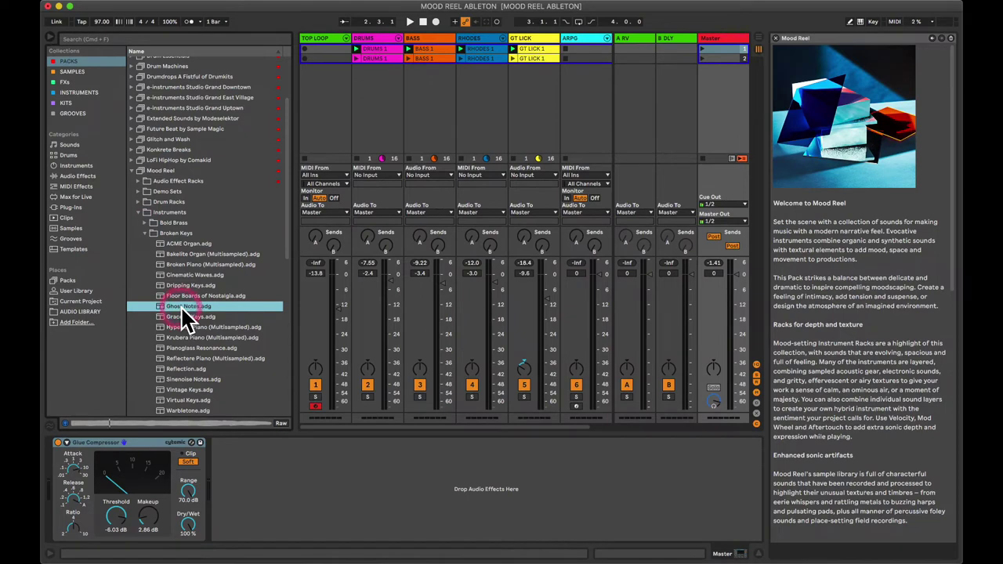
left_click(177, 285)
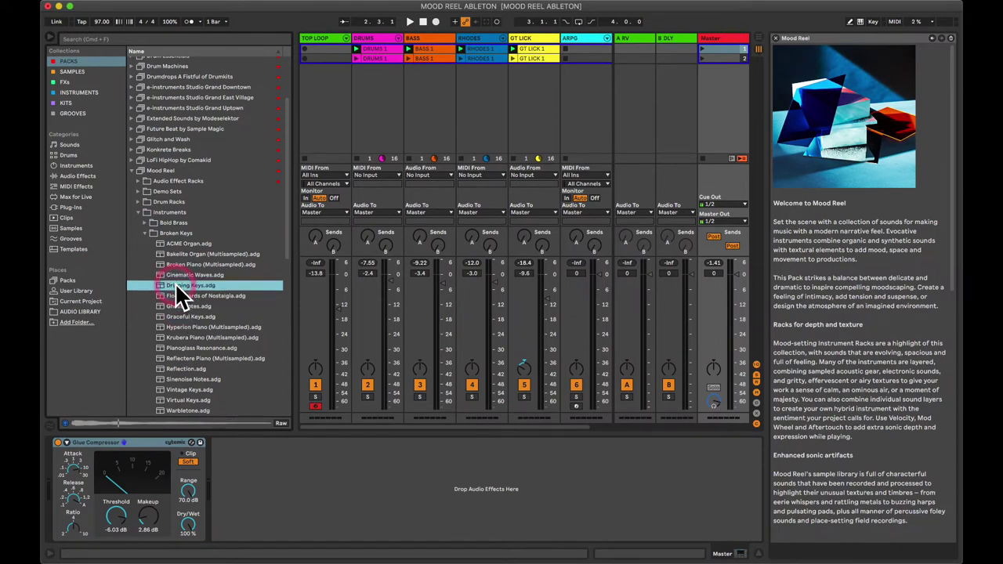
left_click(181, 367)
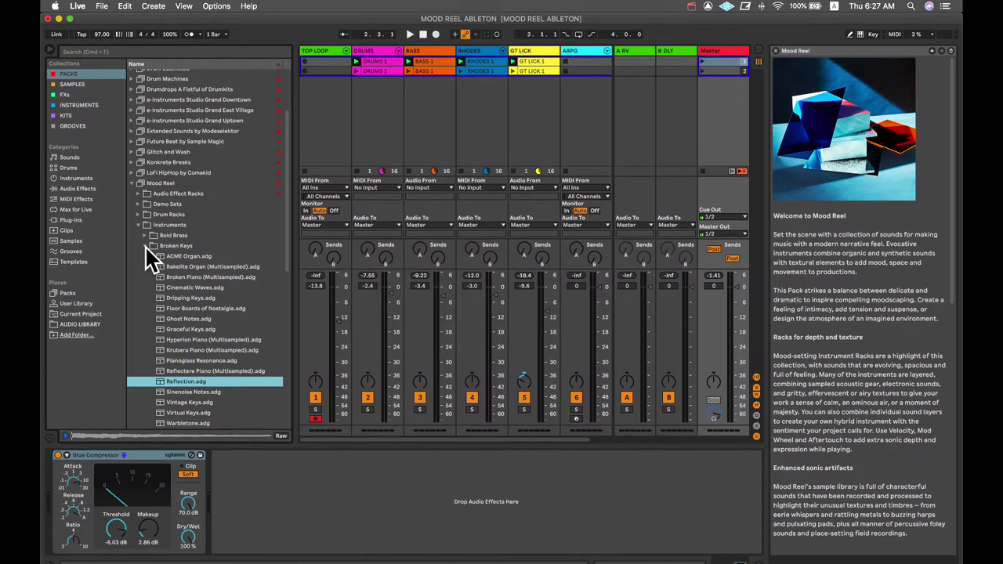
left_click(145, 246)
left_click(145, 246)
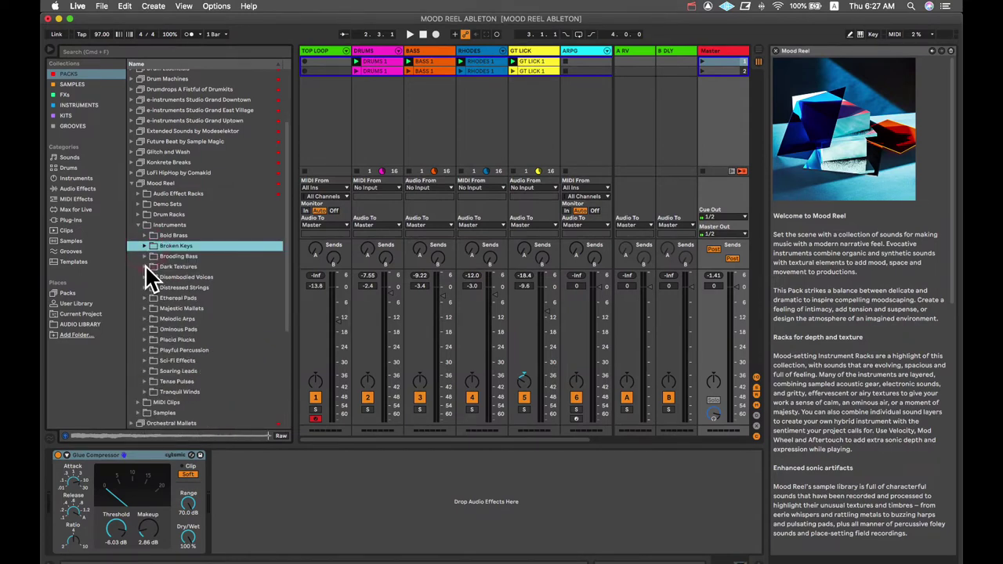
Preview the Corporeal Texture, Dragging Metallic Rods and Granular Blender presets in the Dark Textures folder, and collapse it.
left_click(145, 266)
left_click(145, 266)
left_click(174, 308)
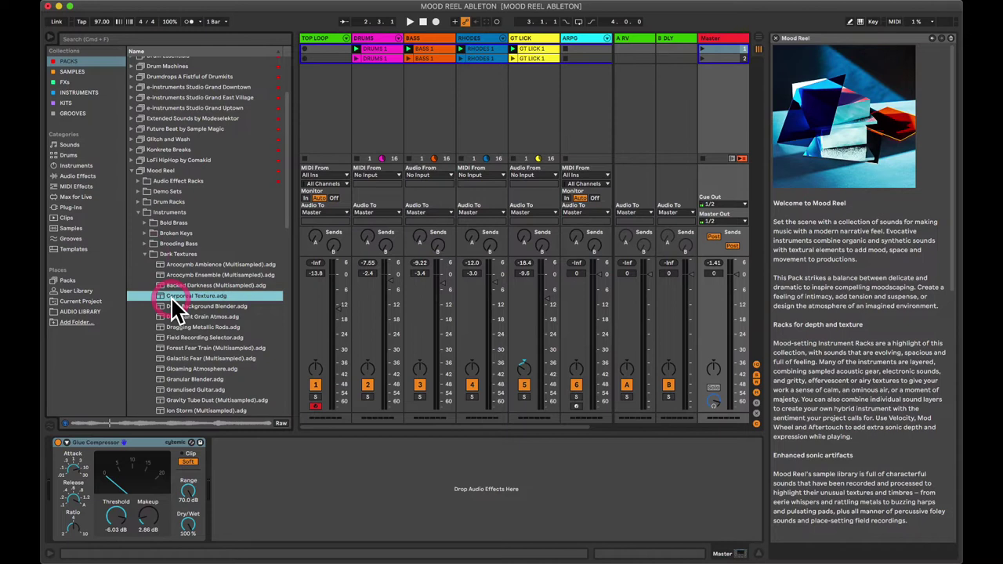
left_click(177, 328)
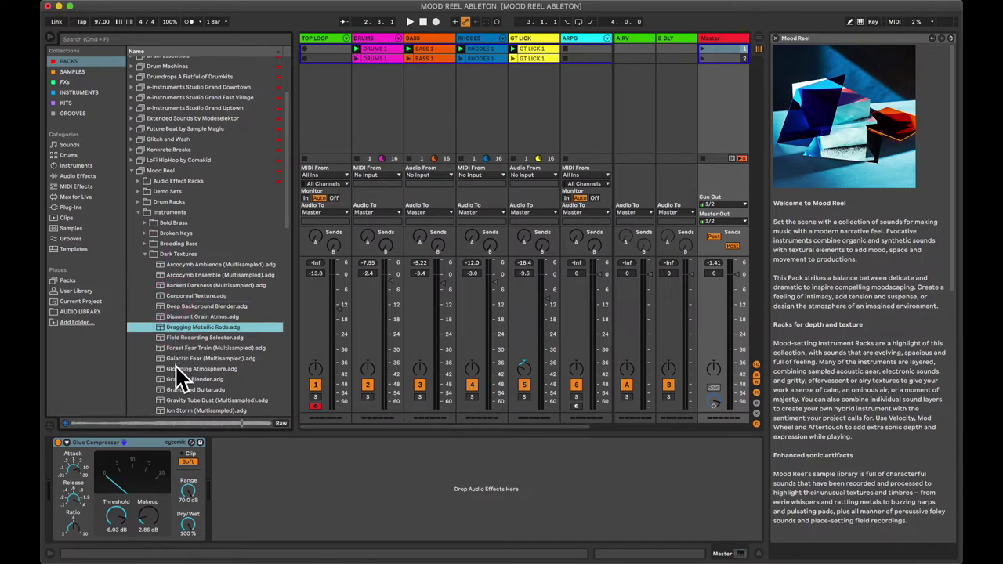
left_click(176, 379)
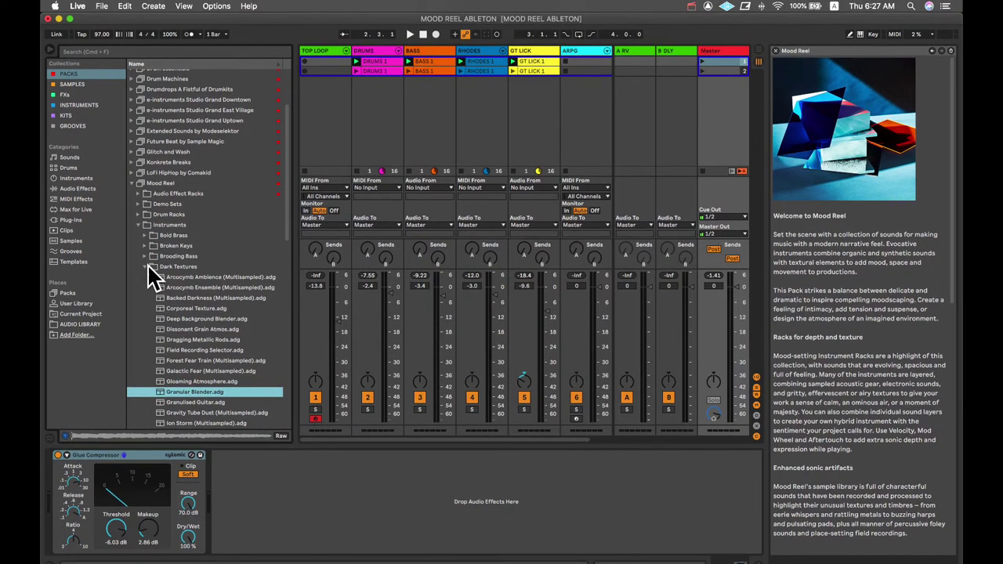
left_click(146, 254)
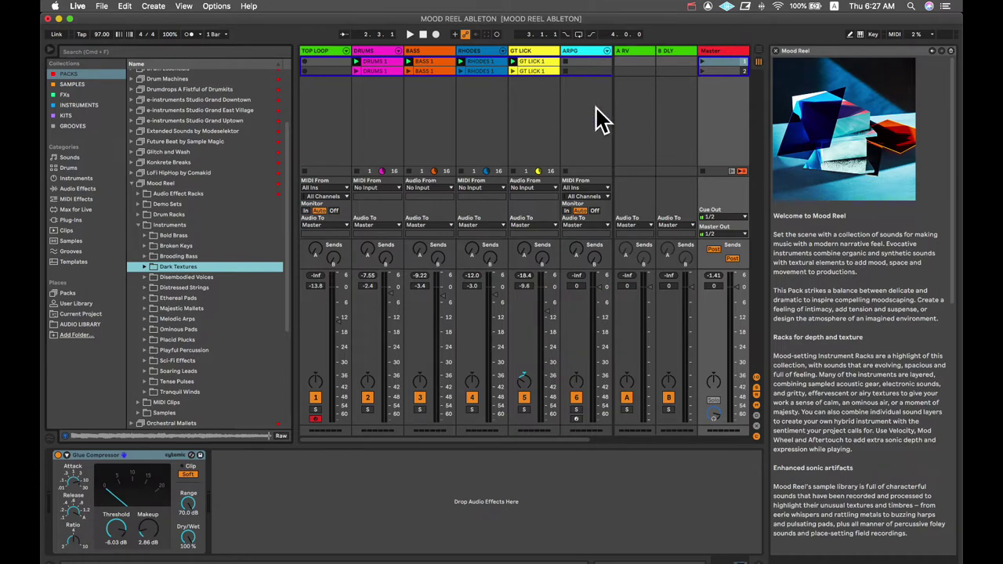
left_click(169, 276)
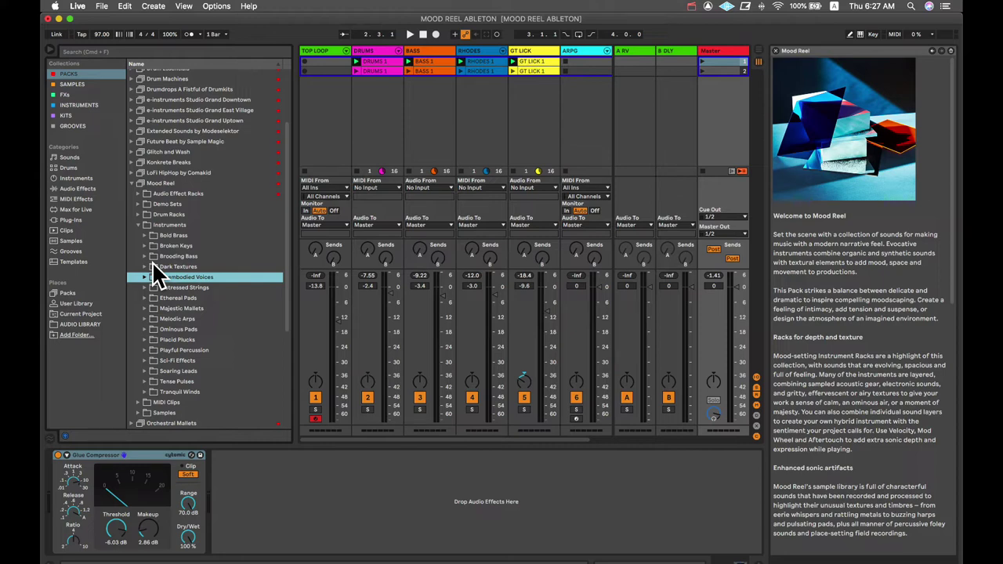
Close the Mood Reel help view and inspect the existing clips on the DRUMS, BASS, RHODES and GT LICK tracks.
left_click(776, 53)
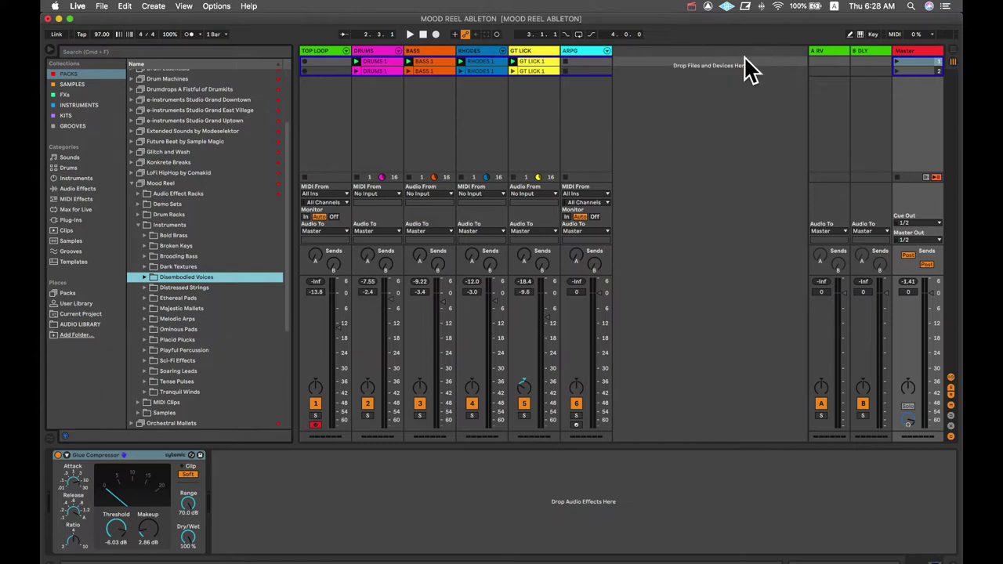
left_click(375, 69)
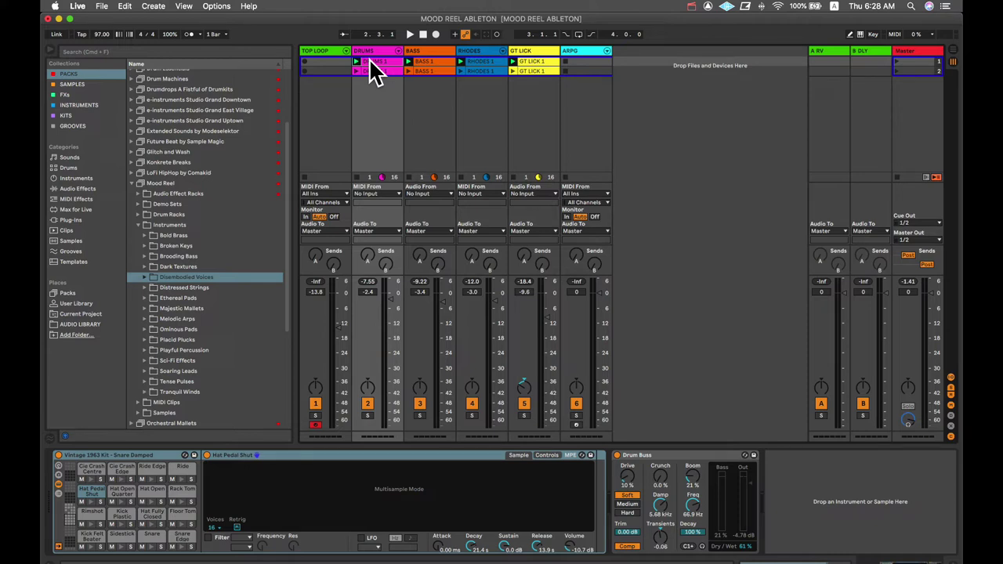
left_click(425, 63)
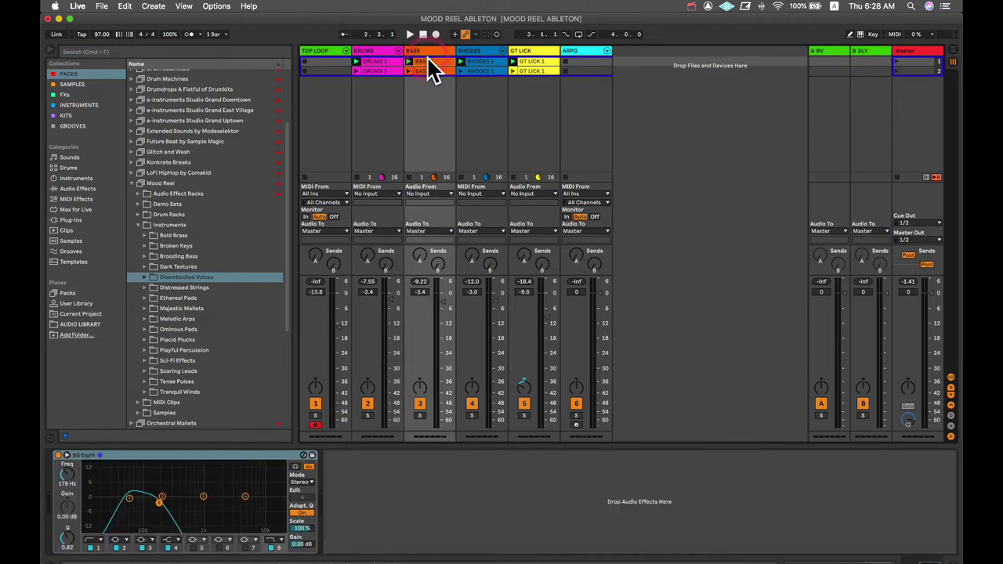
left_click(430, 61)
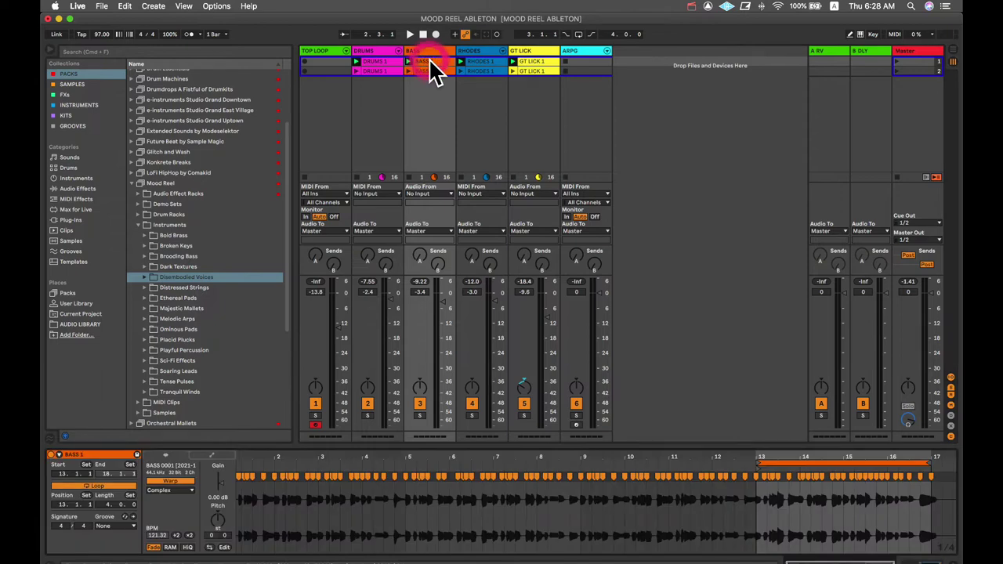
left_click(489, 69)
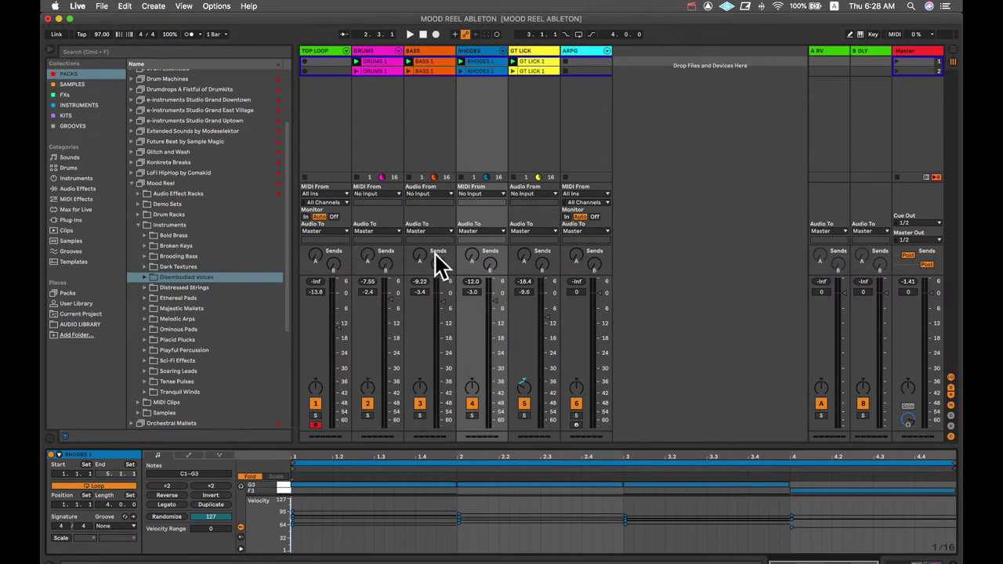
key("shift+Tab")
key("shift+Tab")
left_click(539, 61)
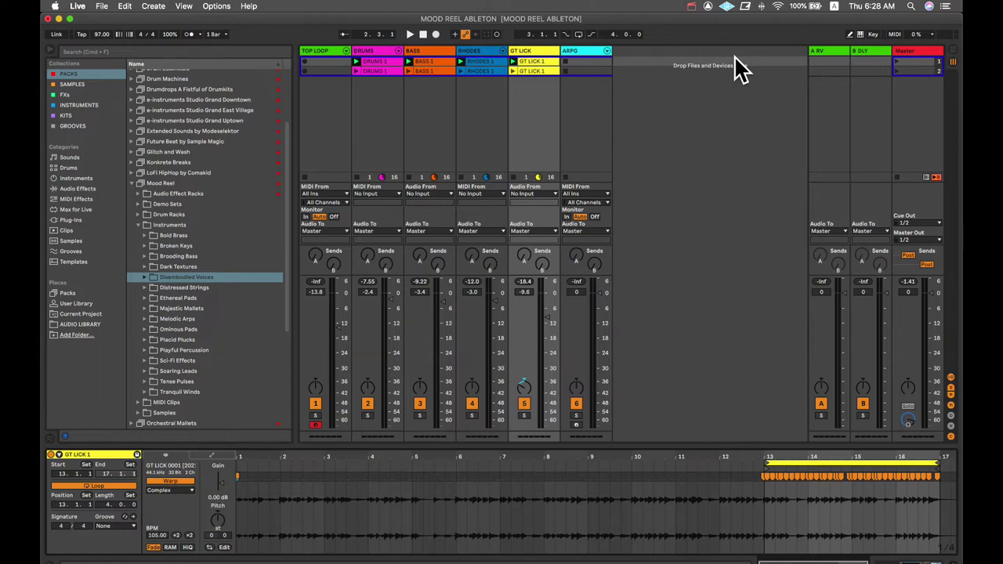
Play the existing clips together, stop playback, and collapse Mood Reel's Instruments folder.
key("space")
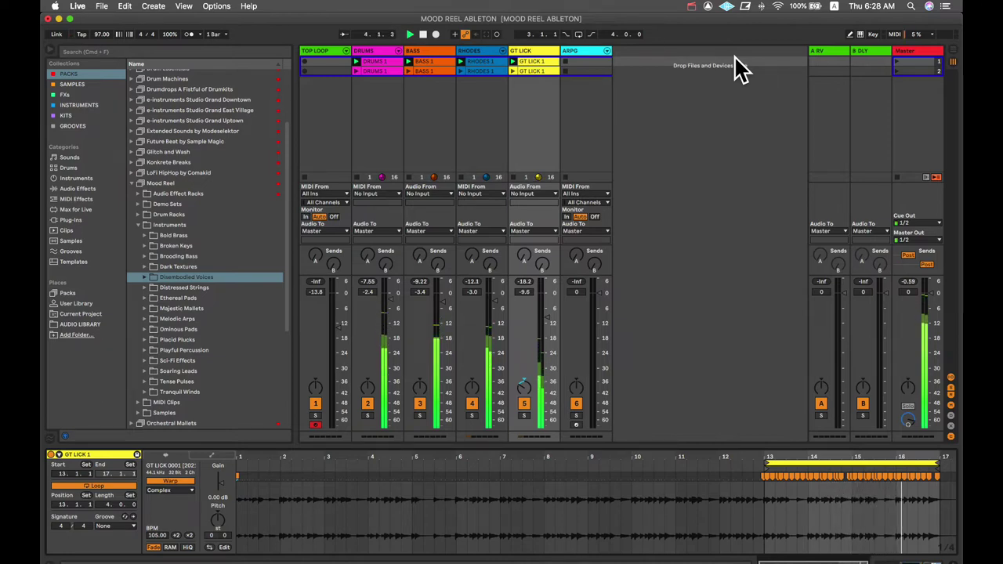
key("space")
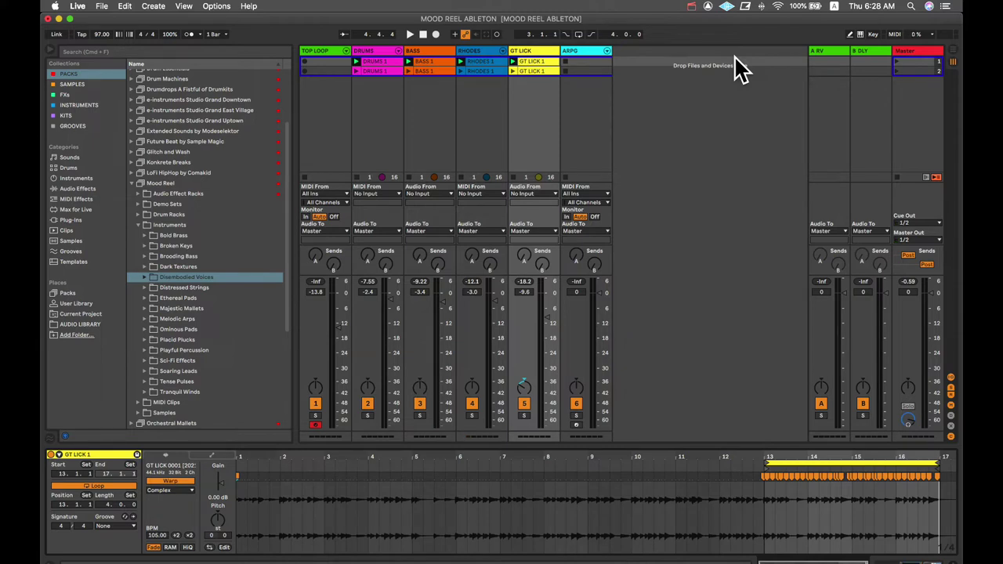
left_click(139, 225)
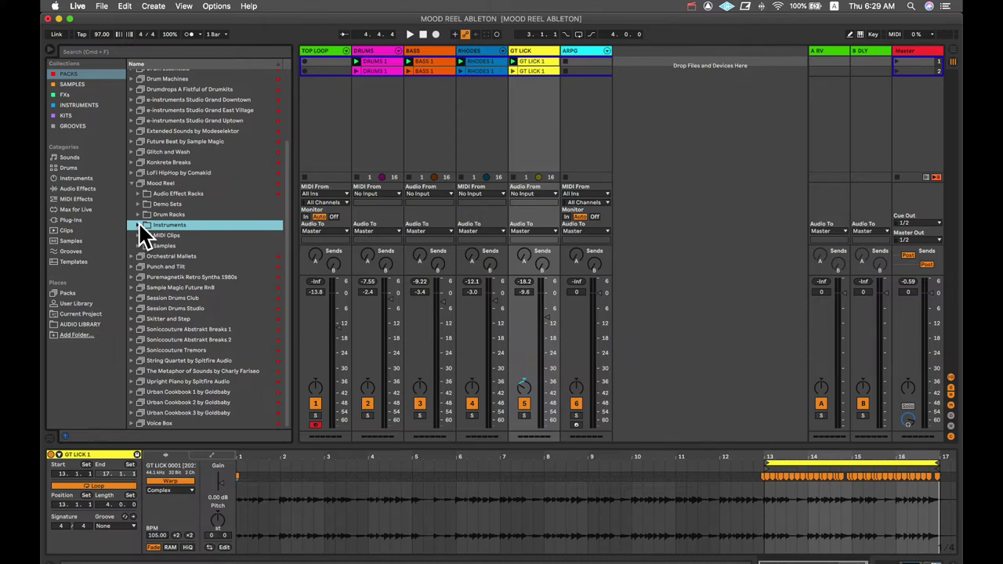
Solo the DRUMS track and audition its beat with the scene 2 clips.
left_click(377, 63)
left_click(367, 403)
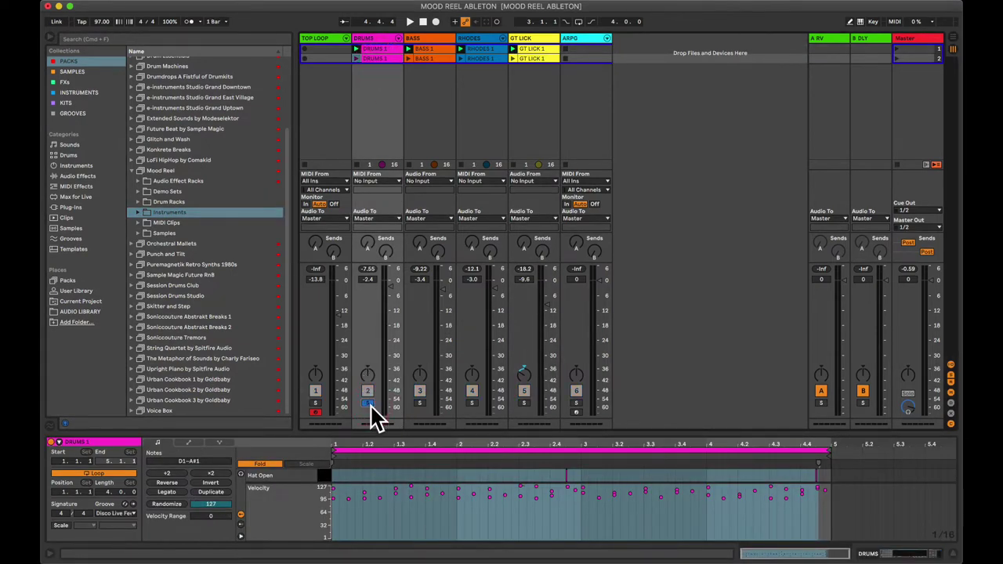
key("Down")
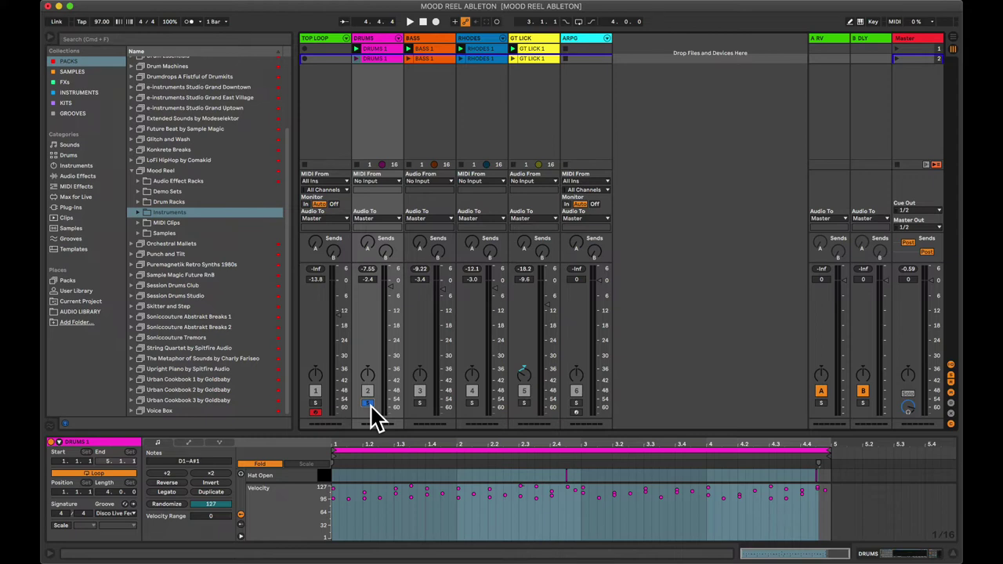
key("space")
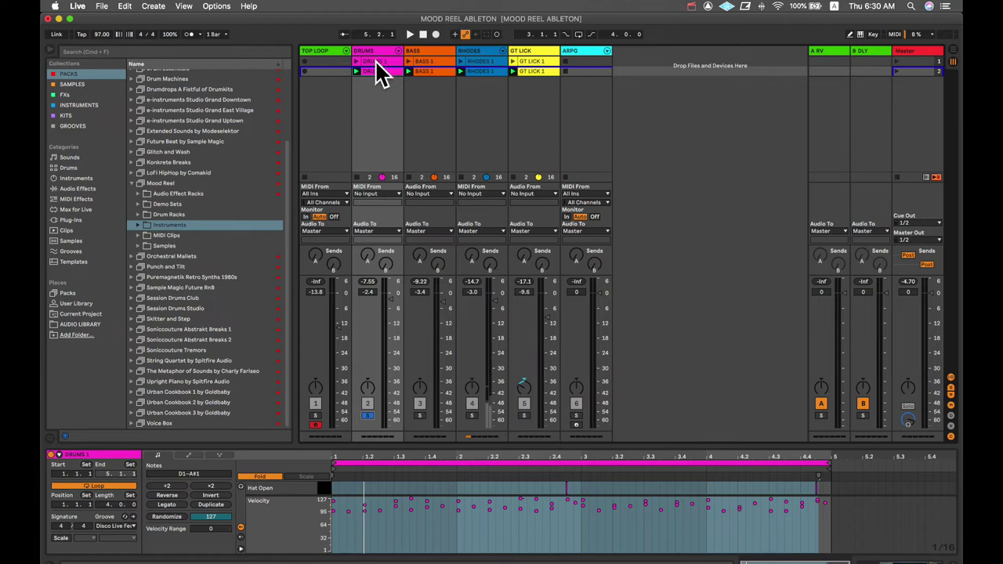
Show the TOP LOOP track's Muddy Drums Kit devices and expand the Drum Racks folder of the Mood Reel pack.
left_click(333, 51)
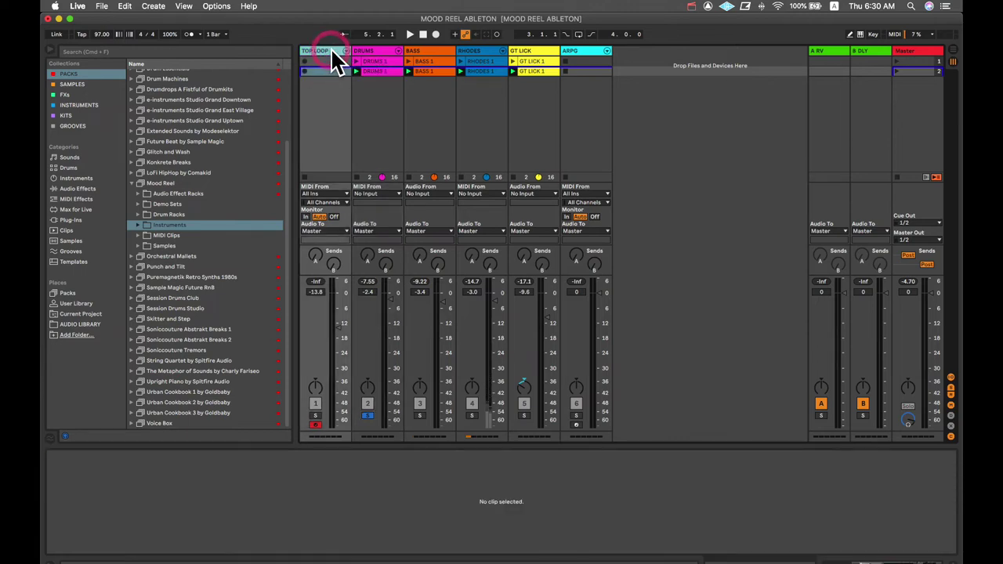
left_click(332, 53)
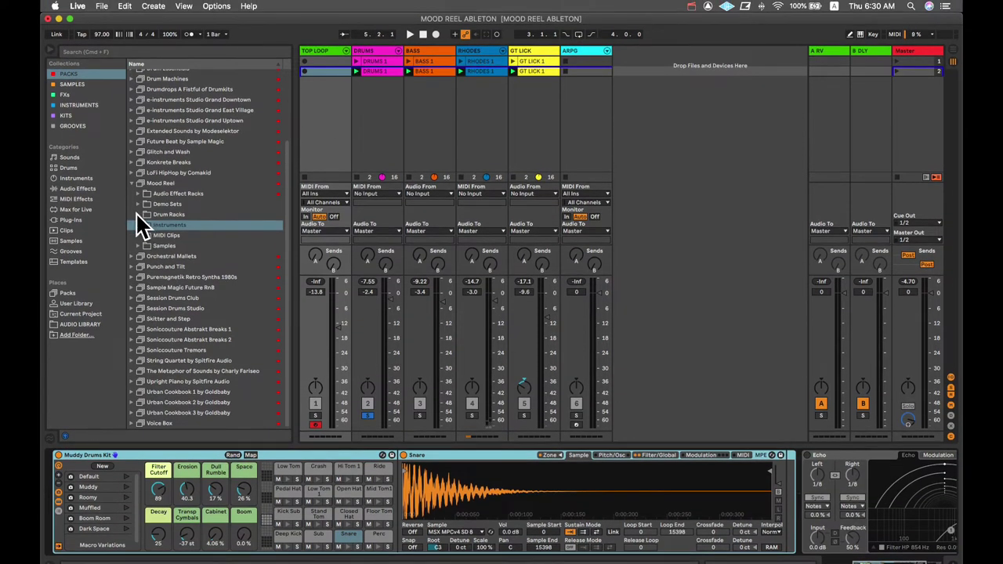
left_click(136, 201)
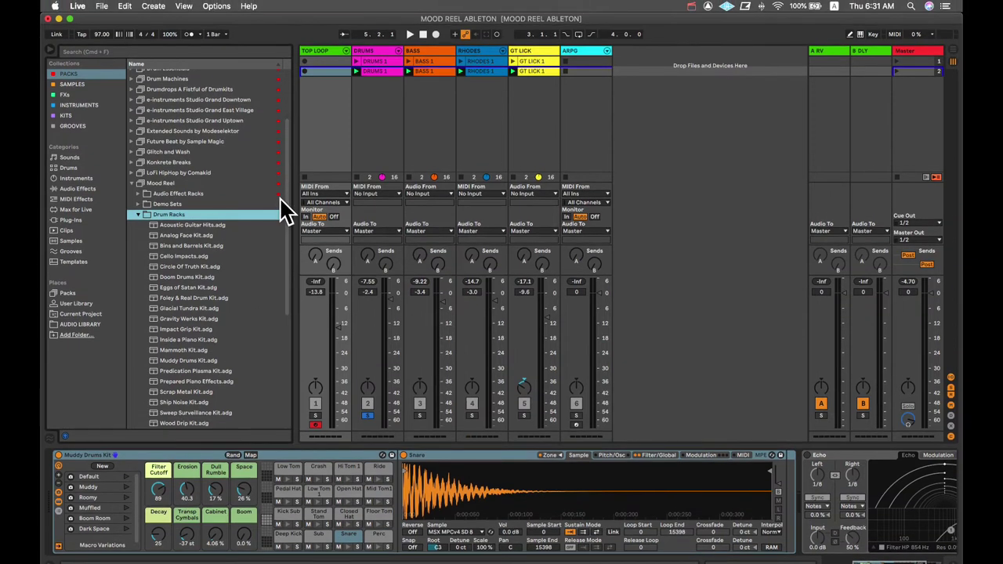
Copy the scene 2 DRUMS 1 clip from the DRUMS track into the scene 2 slot of TOP LOOP.
left_click(381, 69)
left_click(337, 72)
left_click_drag(372, 71, 310, 72)
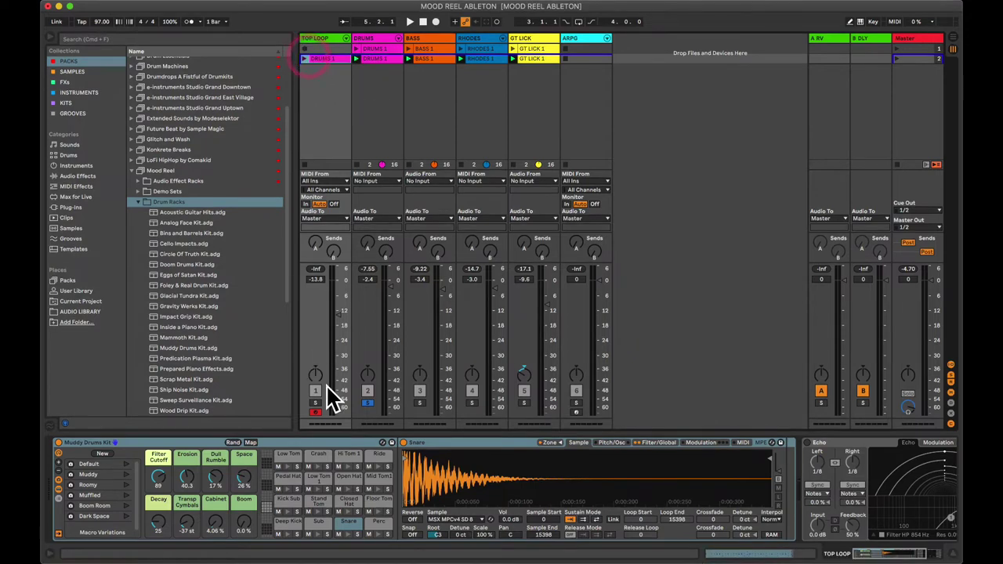
Solo the TOP LOOP track, launch scene 2, and turn off the solo on DRUMS to hear the copied loop alone.
left_click(315, 415)
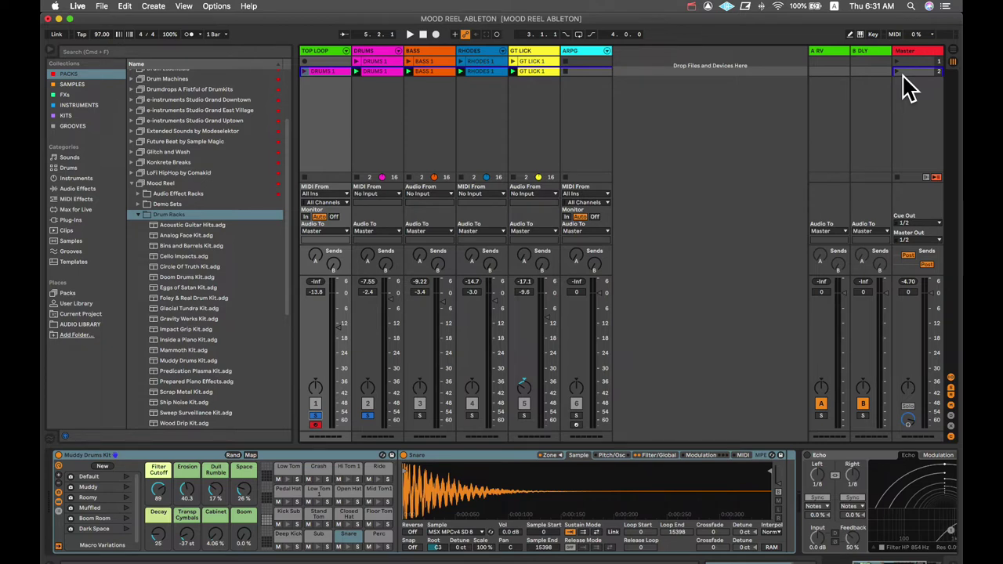
left_click(901, 71)
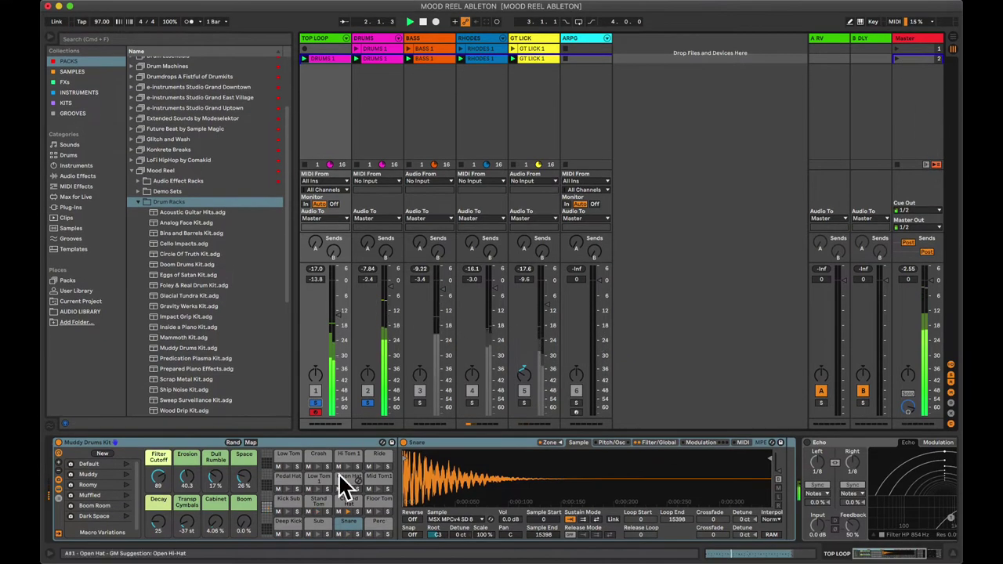
left_click(369, 403)
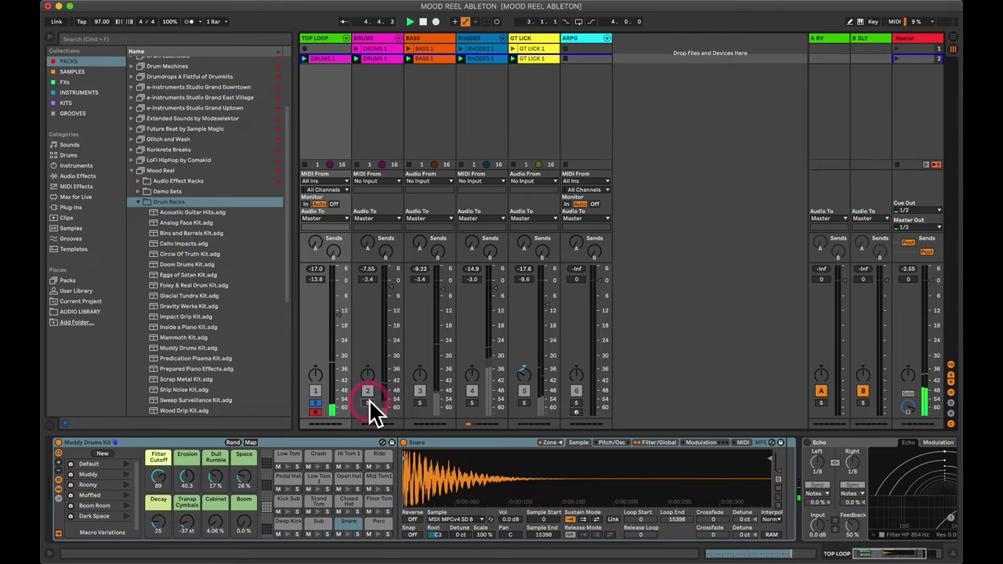
Show the Muddy Drums Kit's chain list, look through its chains, and inspect the filter settings of the Snare and Closed Hat.
left_click(183, 441)
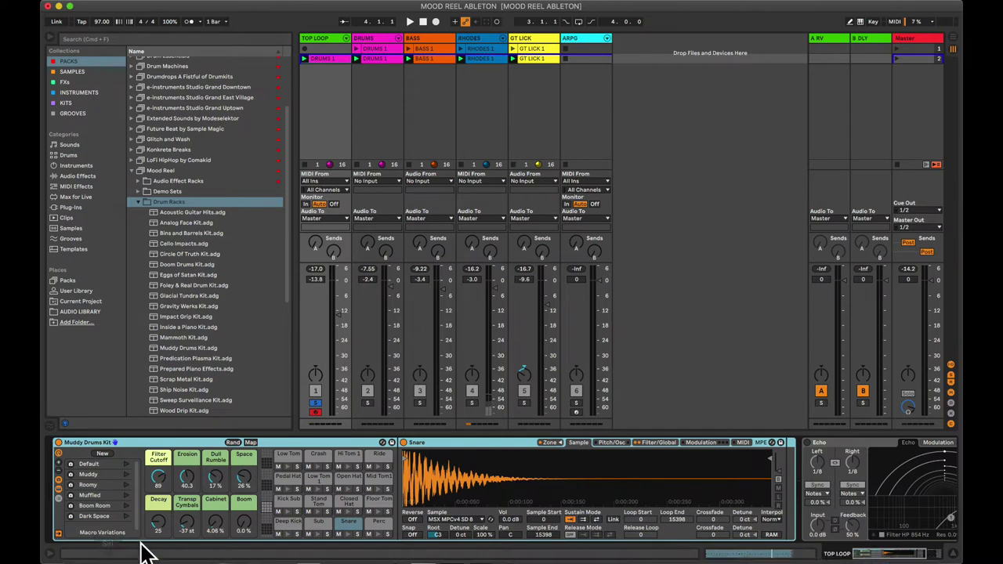
left_click(57, 497)
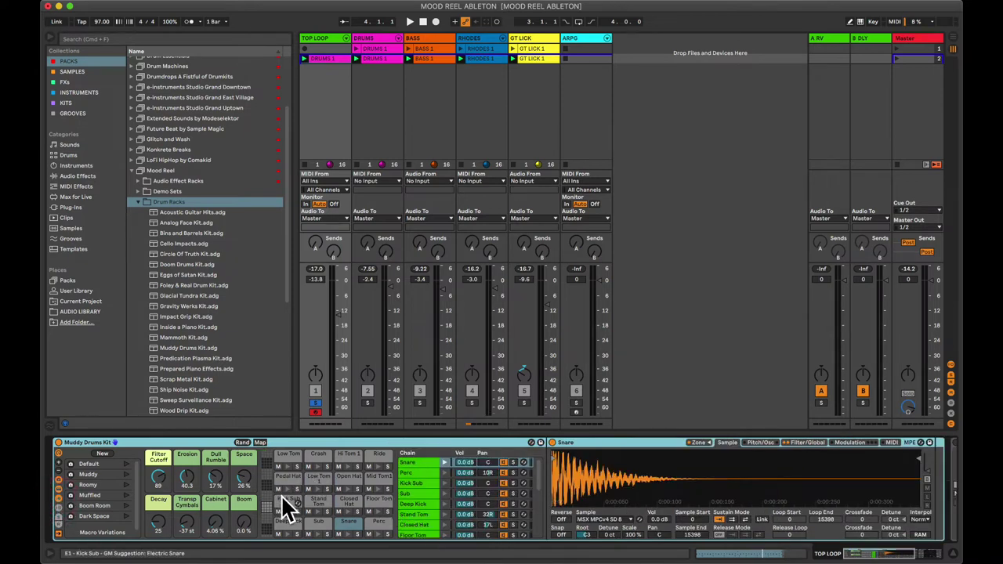
left_click(155, 459)
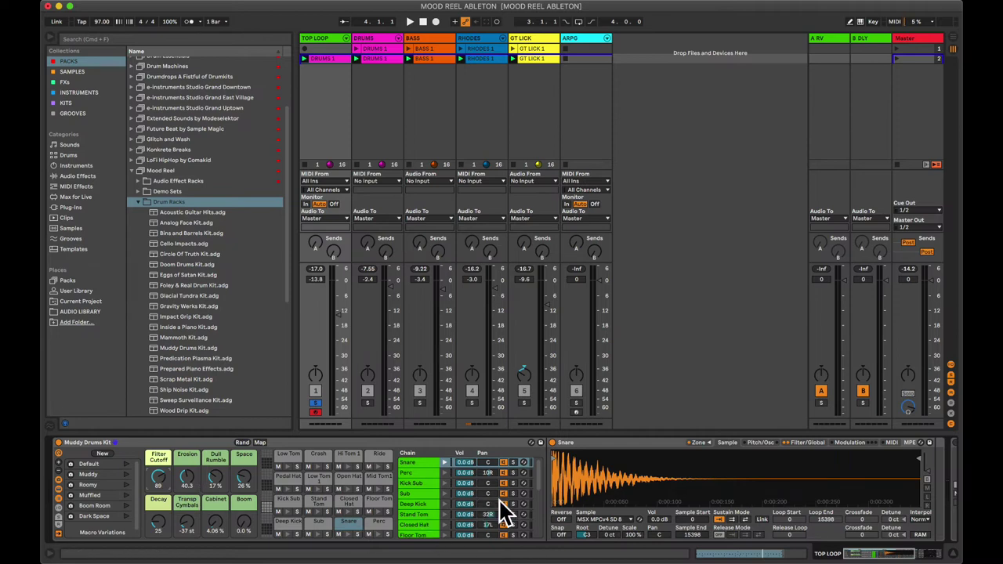
scroll(445, 497, "down", 3)
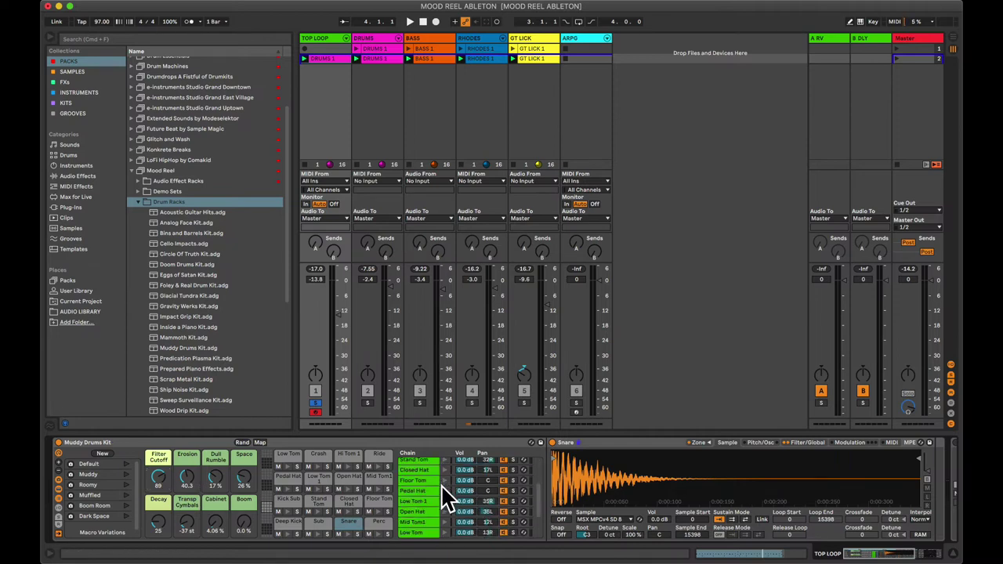
scroll(445, 498, "up", 3)
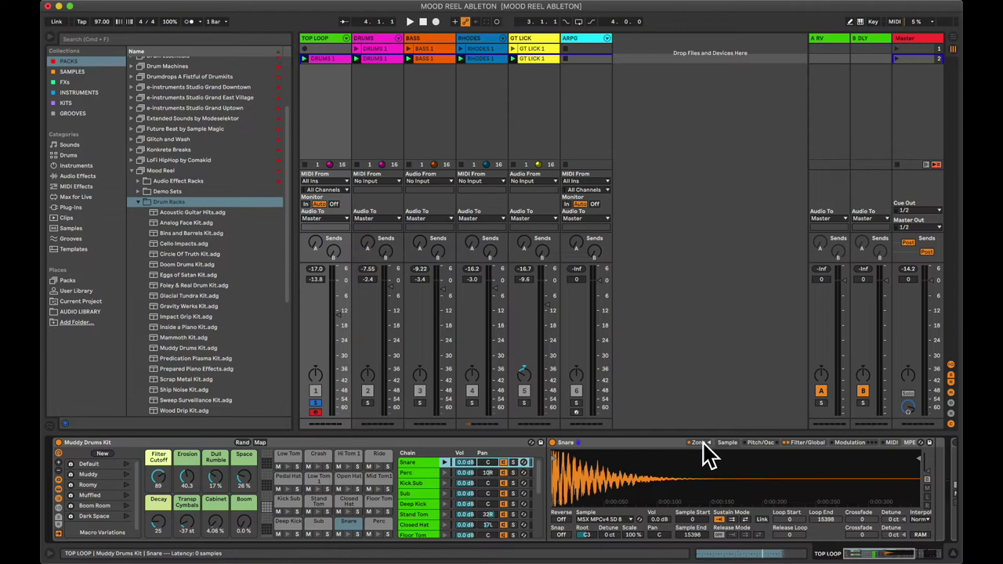
left_click(804, 443)
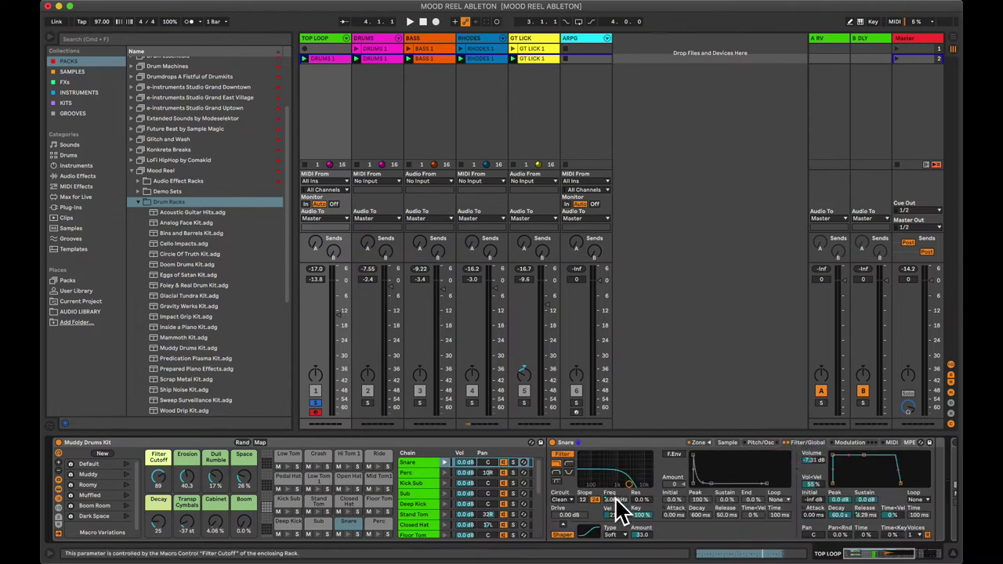
left_click(342, 505)
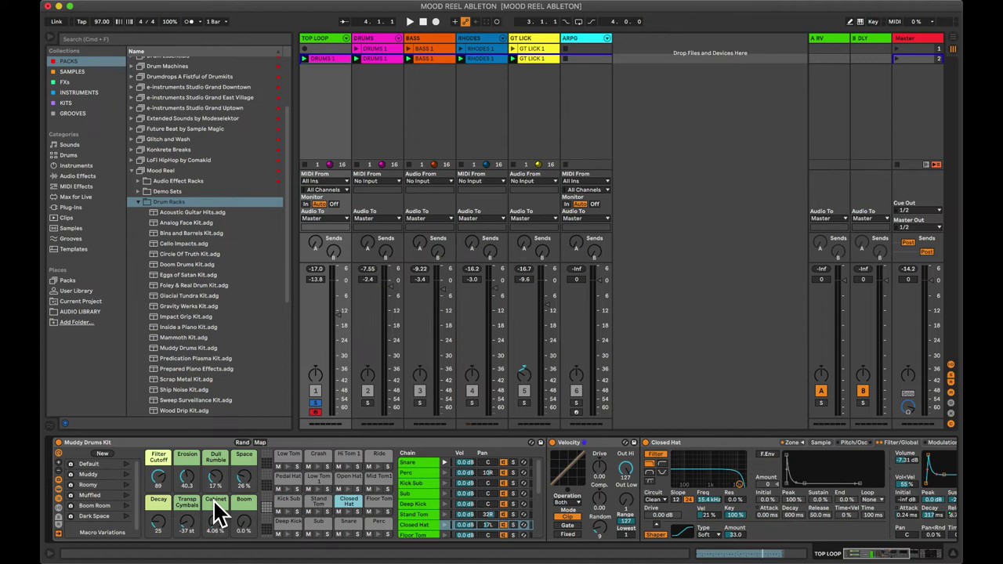
Play the top loop and set the Muddy Drums Kit's Filter Cutoff macro to 32 and Erosion to 18.9.
key("space")
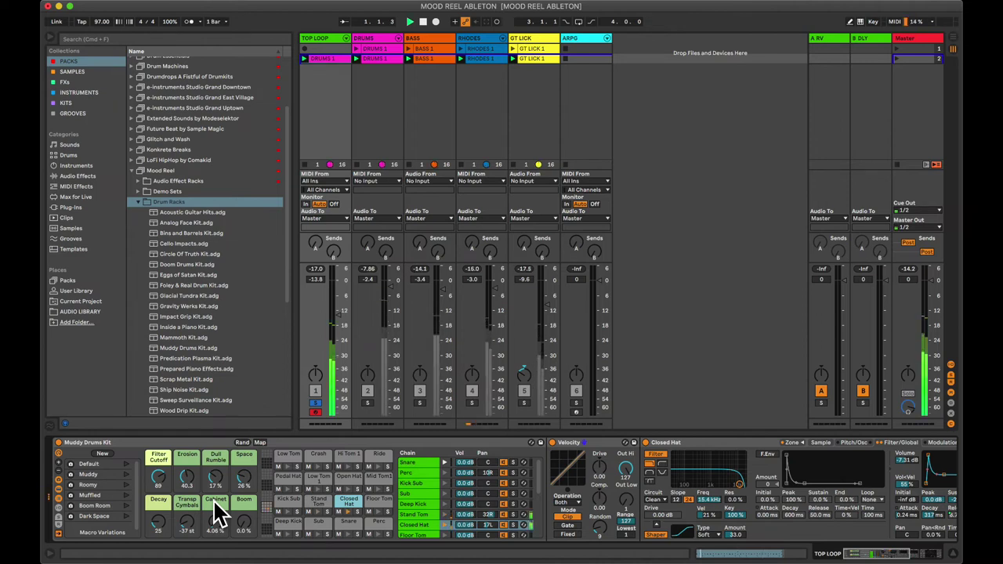
left_click(162, 438)
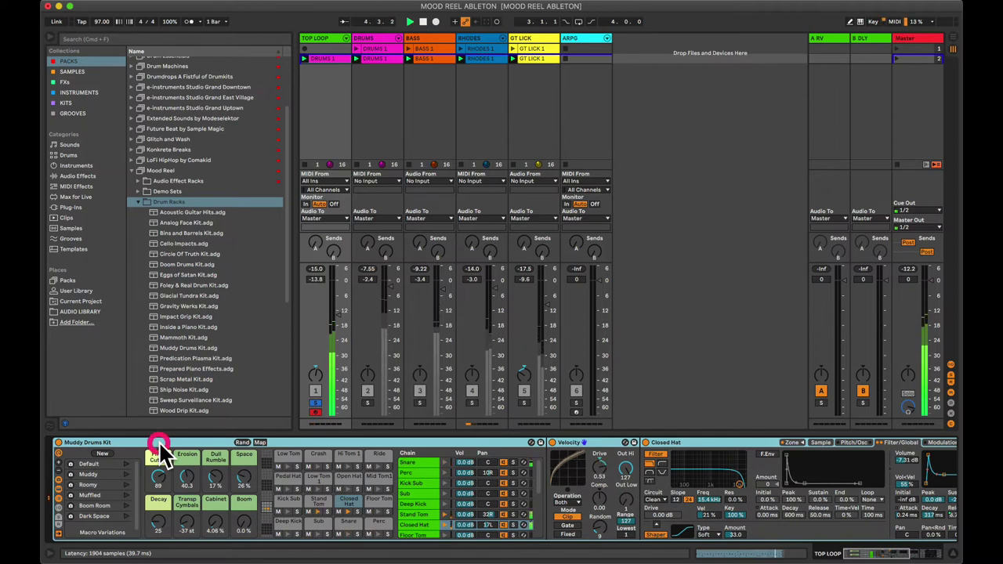
left_click_drag(161, 476, 162, 415)
left_click_drag(162, 472, 185, 513)
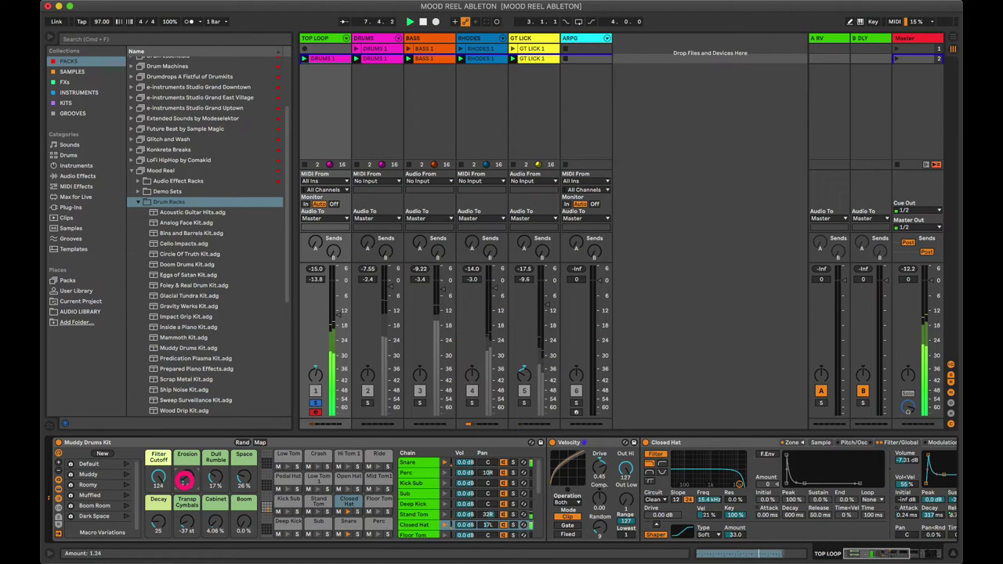
left_click(158, 480)
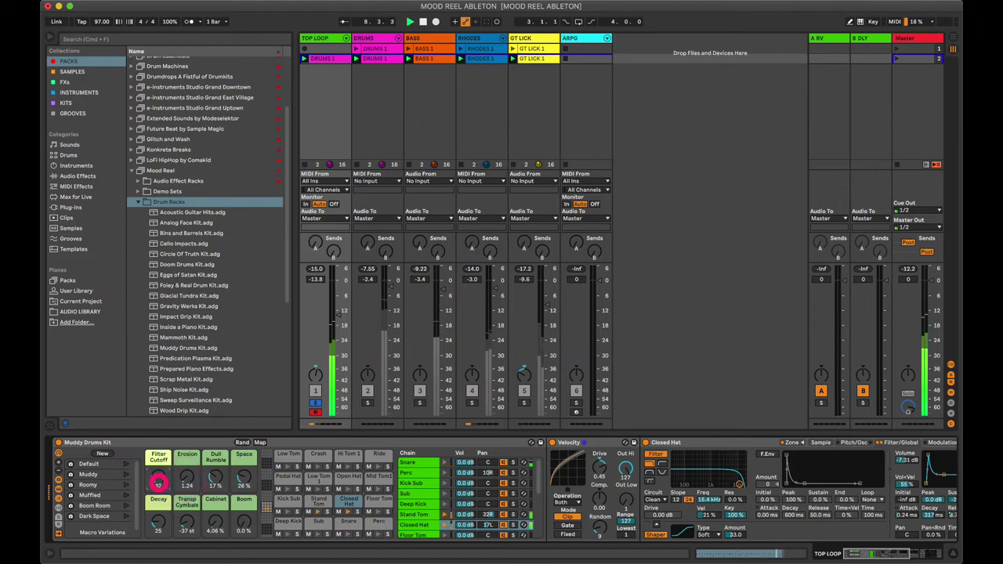
mouse_move(186, 481)
left_mouse_down()
mouse_move(187, 453)
mouse_move(187, 463)
left_mouse_up()
Set the Muddy Drums Kit's Space macro to 5.5 %, Transp Cymbals to -28 st and Decay to 40.
left_click(244, 479)
left_click_drag(245, 479, 246, 479)
left_click_drag(189, 530, 164, 529)
left_click(158, 516)
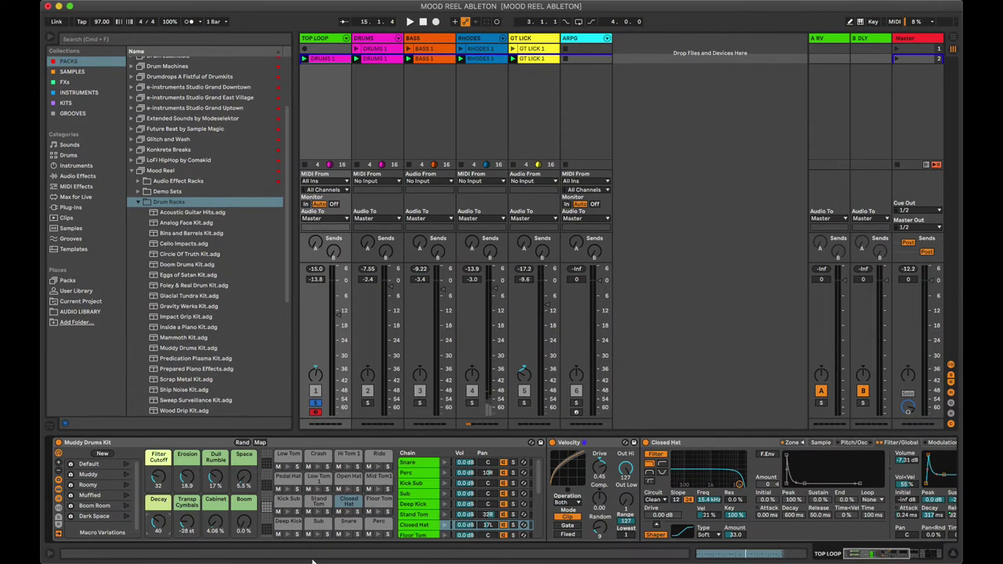
Solo DRUMS together with TOP LOOP and balance them during playback, with DRUMS at -6.6 dB and TOP LOOP at -20.3 dB.
left_click(368, 410)
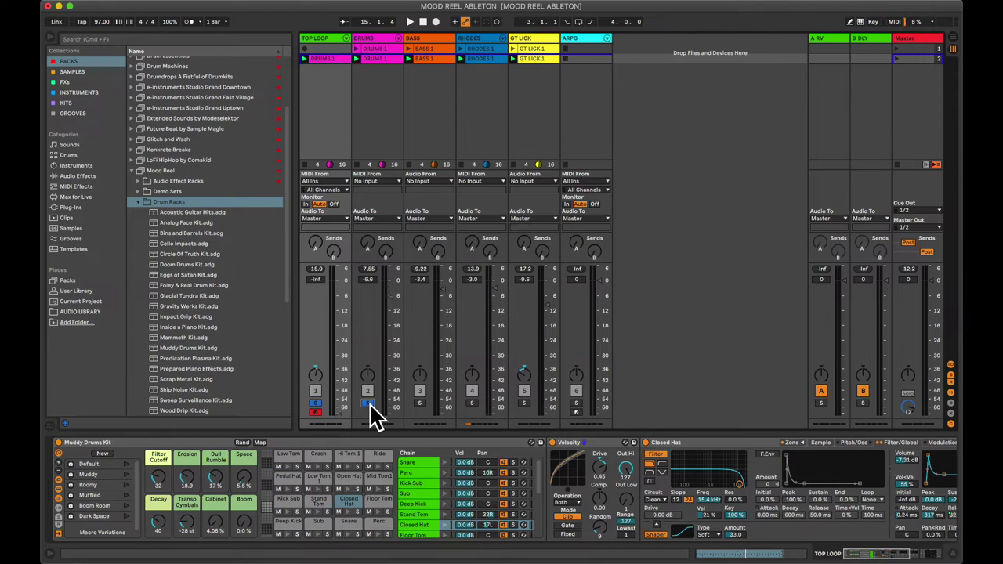
key("space")
left_click(368, 403)
Solo RHODES, show its devices, and expand the Spatial Effects folder in Mood Reel's Audio Effect Racks, with Drum Racks collapsed.
left_click(470, 404)
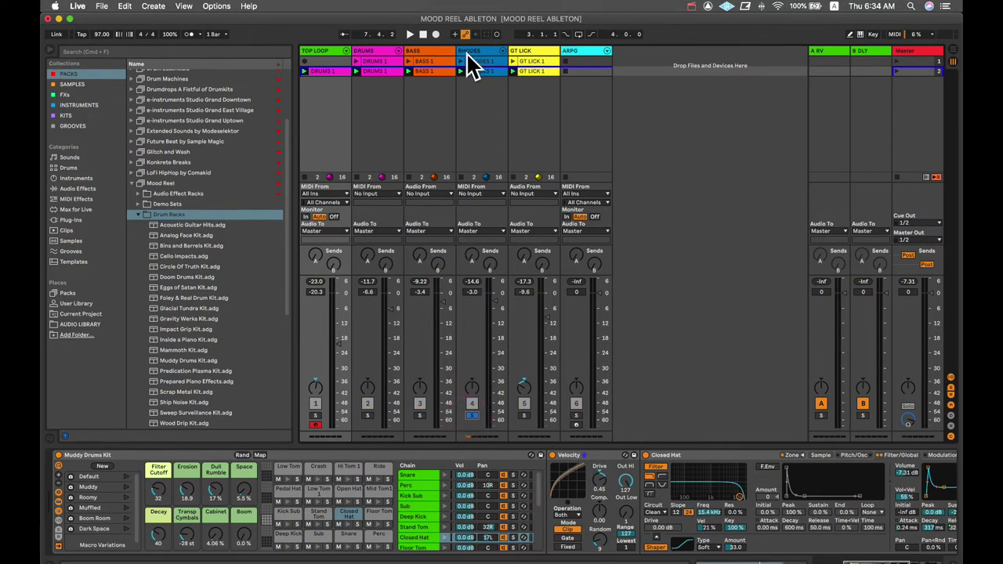
left_click(468, 42)
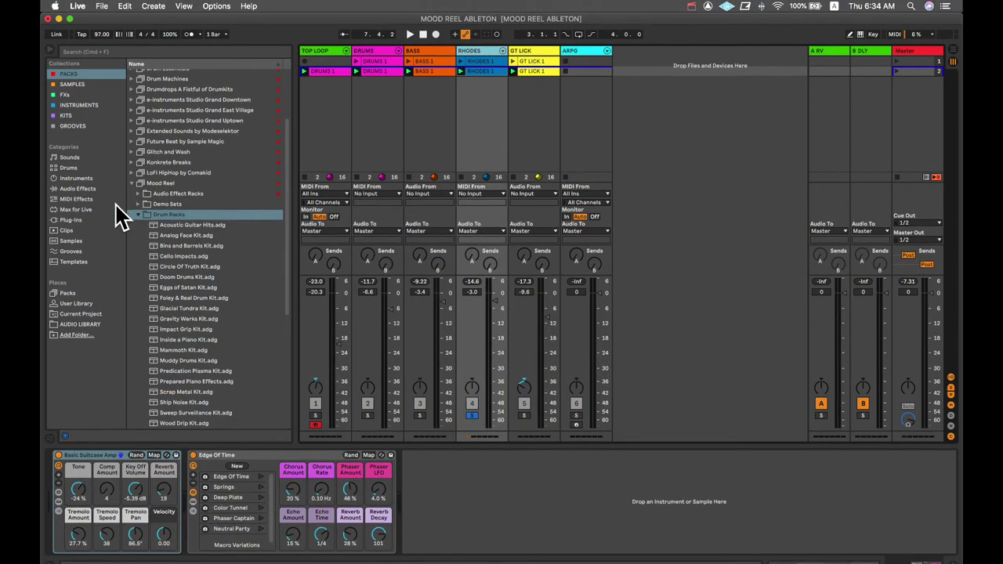
left_click(137, 215)
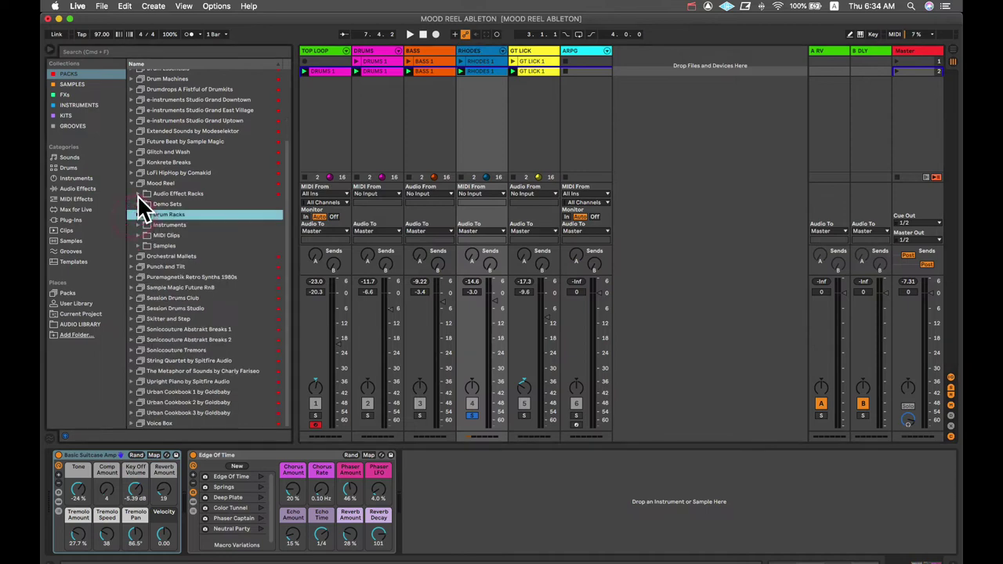
left_click(139, 194)
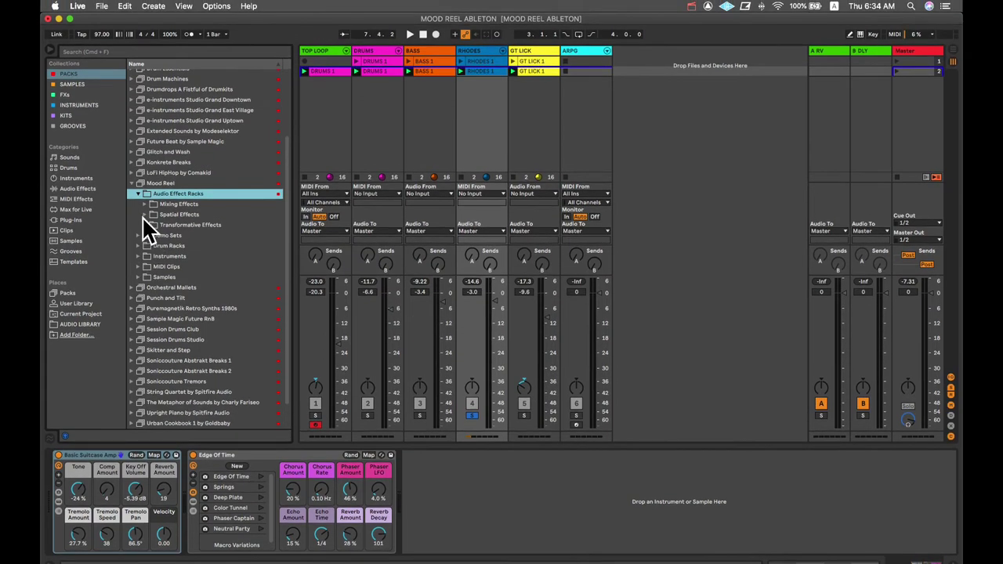
left_click(143, 214)
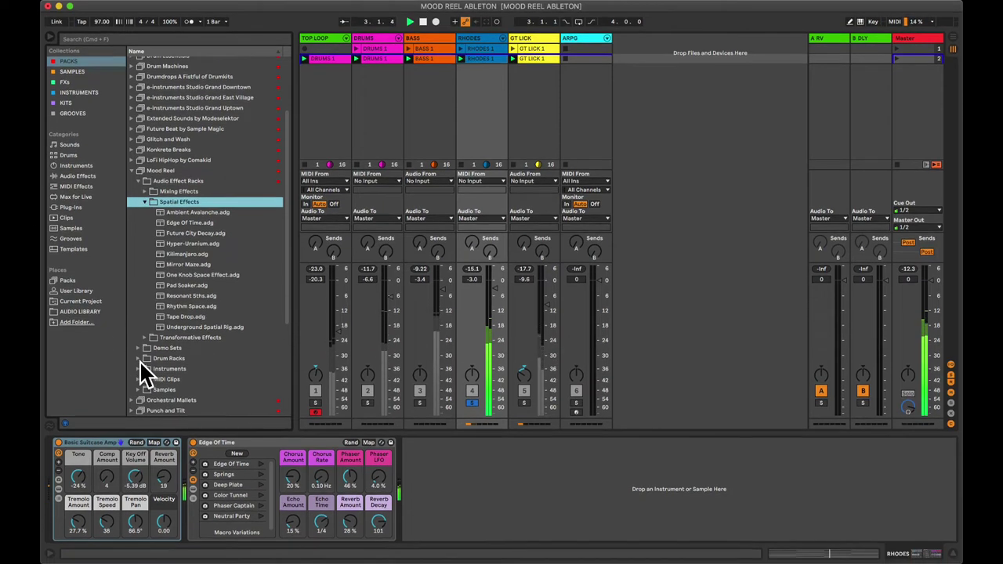
Compare the RHODES part with the Edge Of Time rack bypassed and re-enabled.
left_click(195, 441)
key("space")
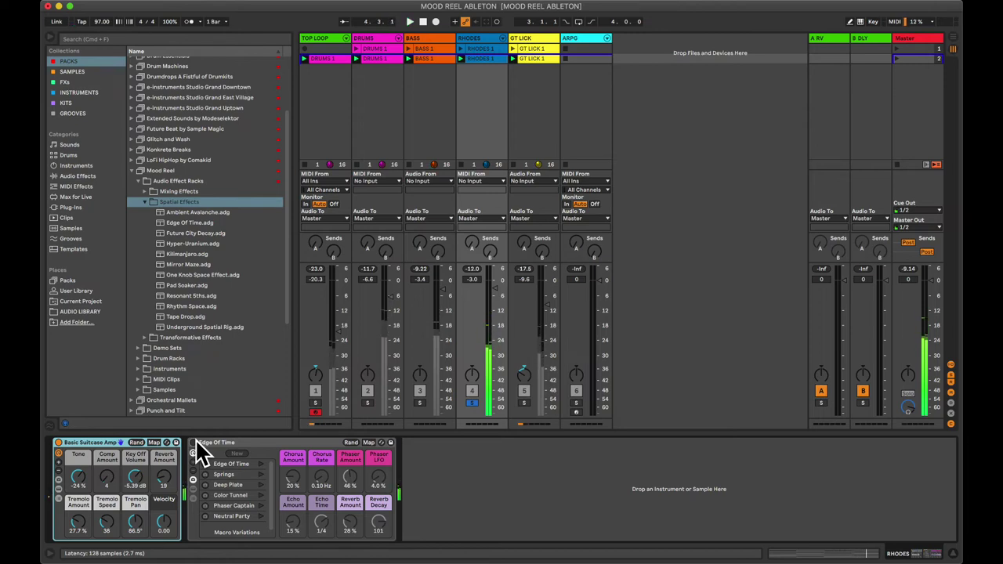
left_click(194, 444)
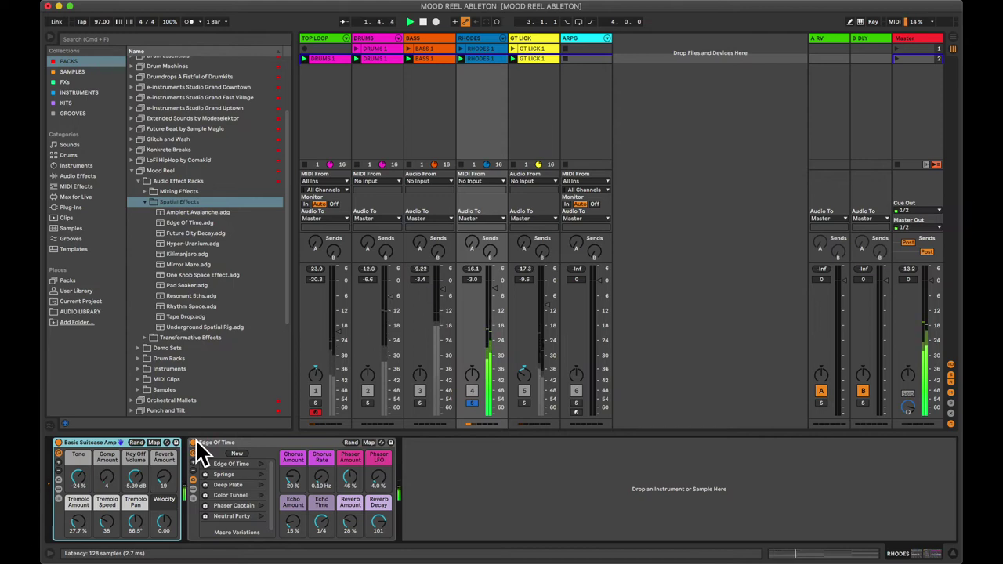
Show the devices inside the Edge Of Time rack and look through its effects from Guitar Chocolate to Deep Plate.
left_click(197, 493)
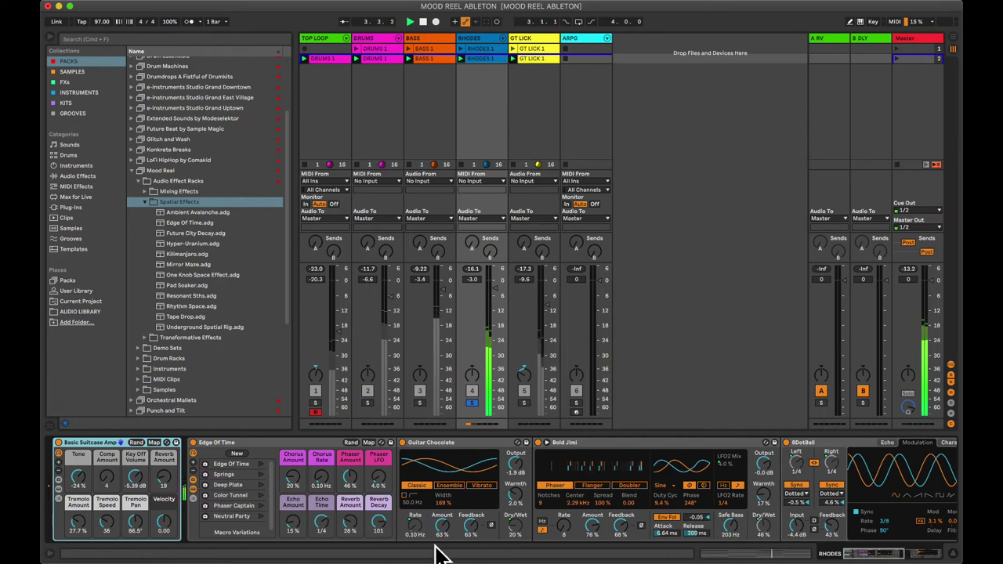
scroll(530, 538, "right", 5)
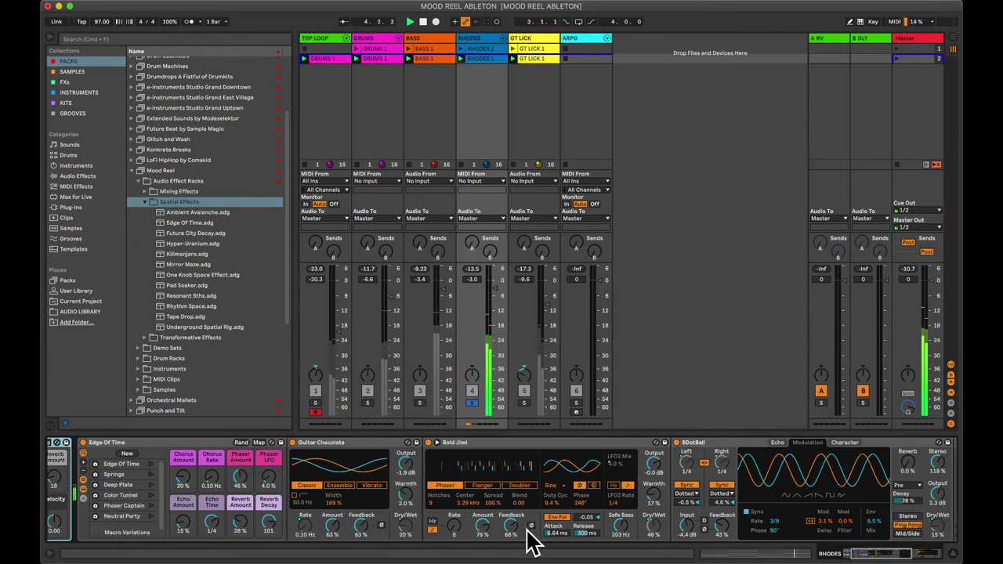
scroll(530, 539, "right", 6)
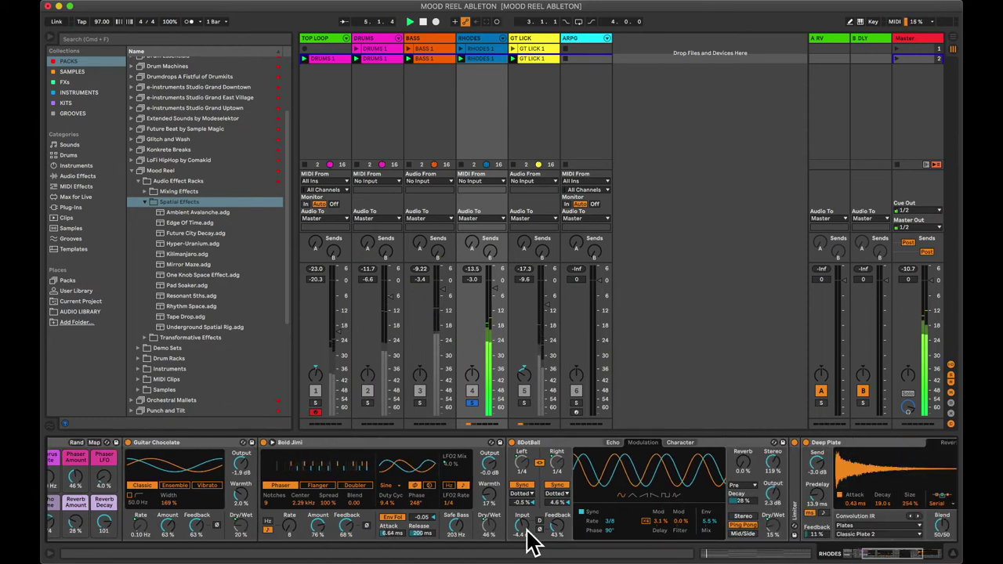
scroll(531, 541, "right", 2)
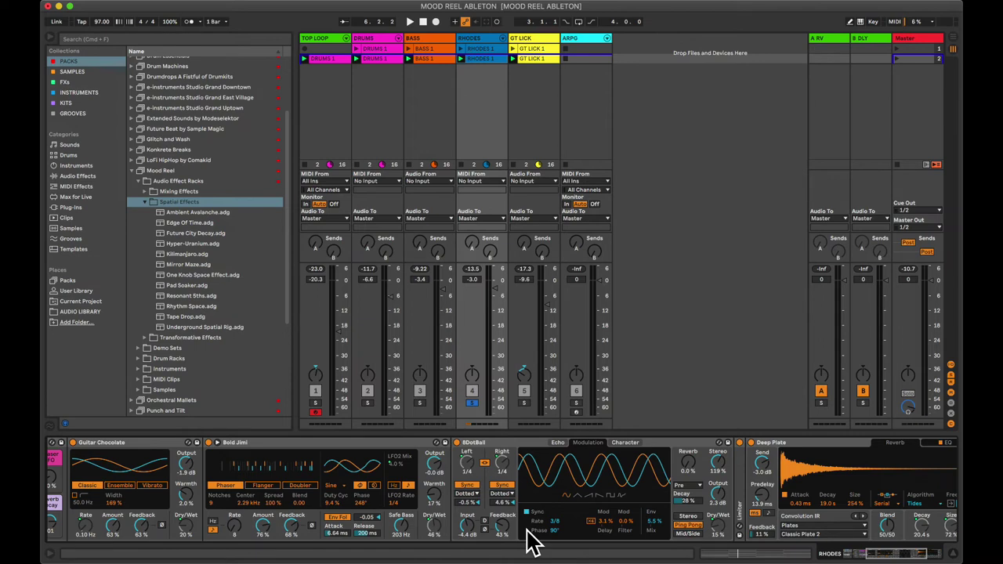
scroll(533, 542, "up", 5)
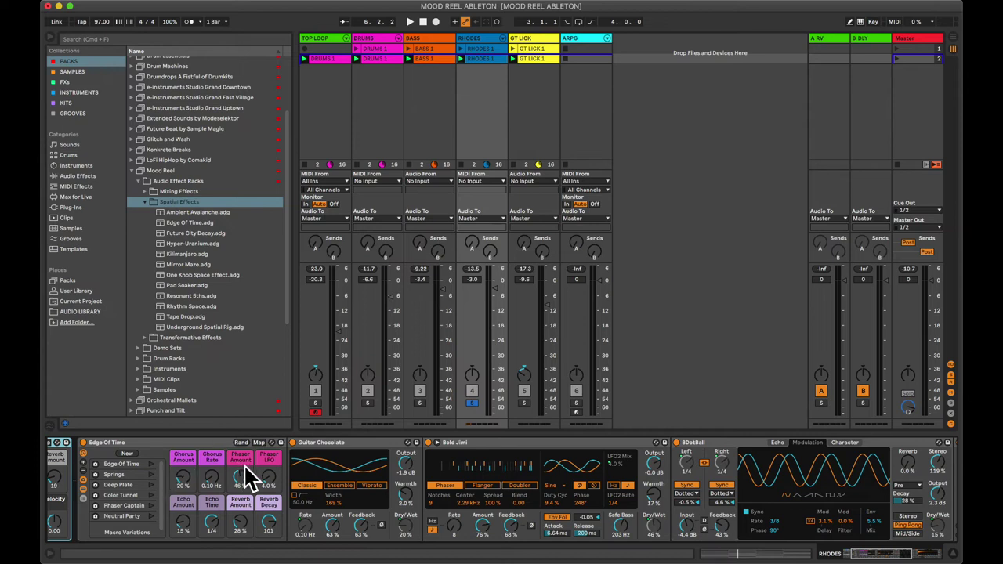
Audition the Springs, Deep Plate, Color Tunnel, Phaser Captain and Neutral Party macro variations during playback, then recall the Edge Of Time variation.
key("space")
left_click(152, 474)
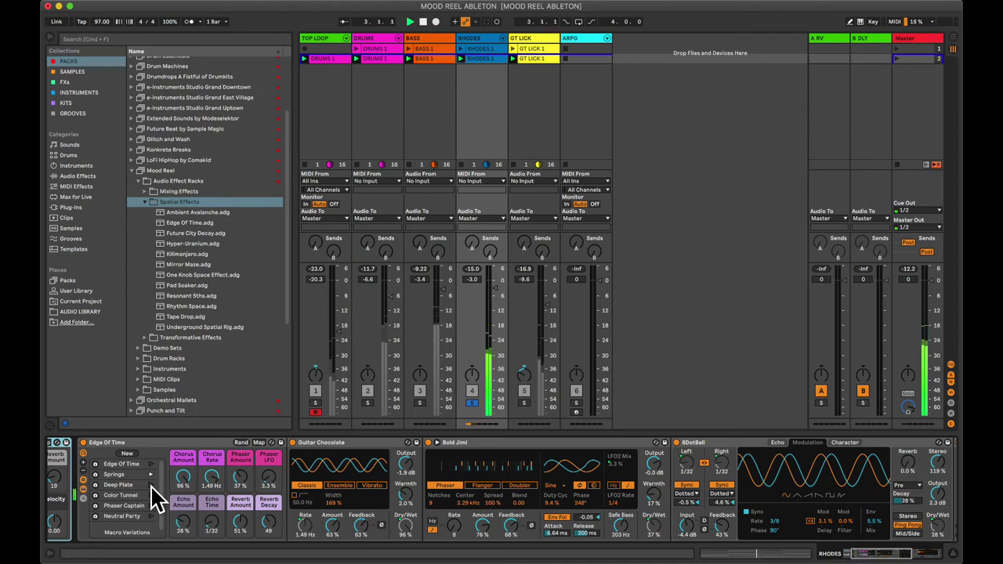
left_click(151, 485)
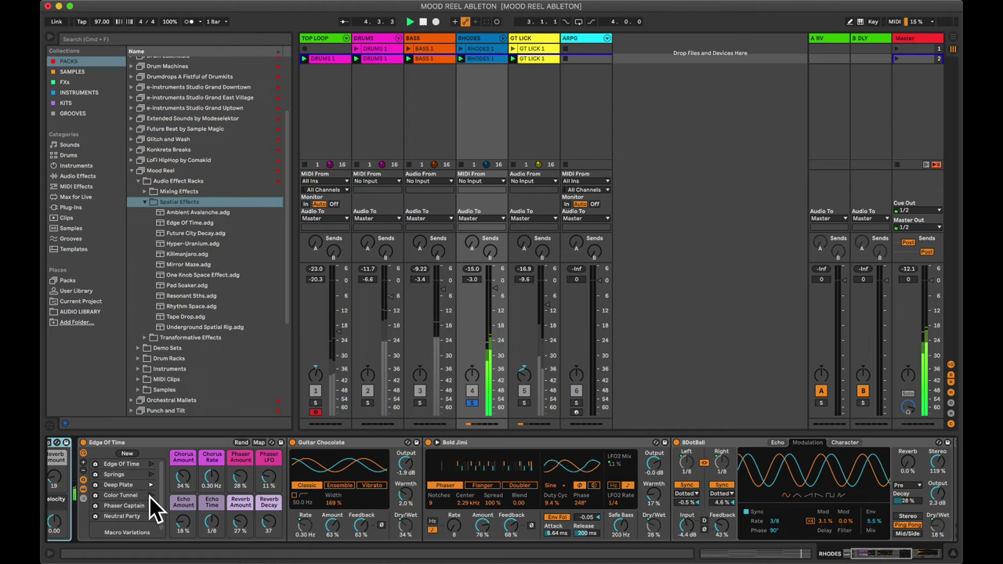
left_click(151, 495)
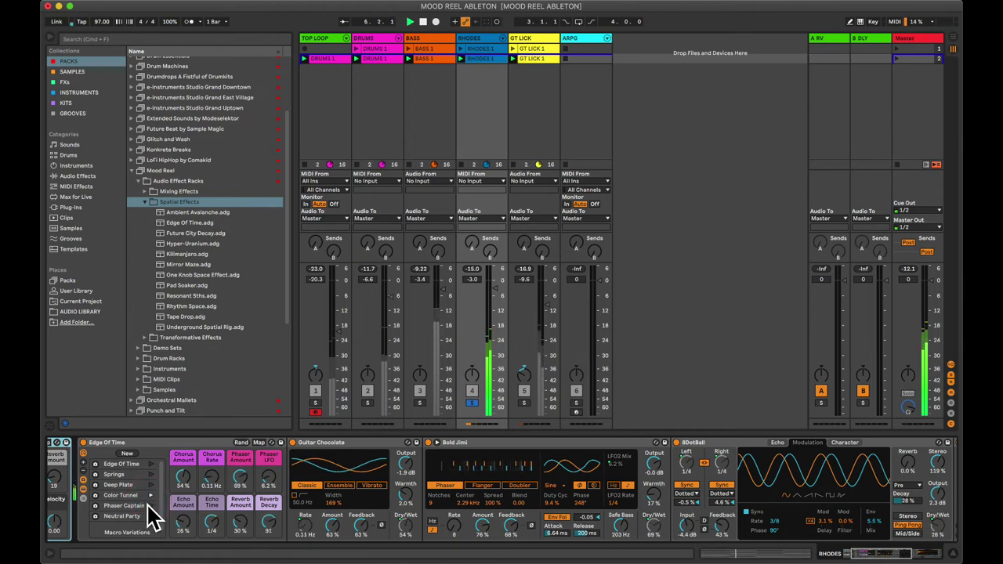
left_click(152, 506)
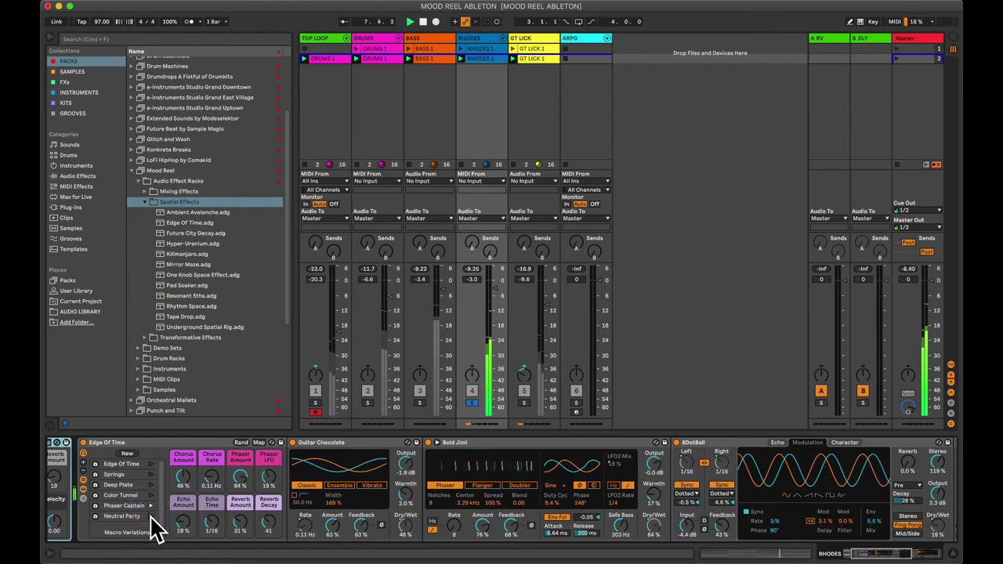
left_click(152, 517)
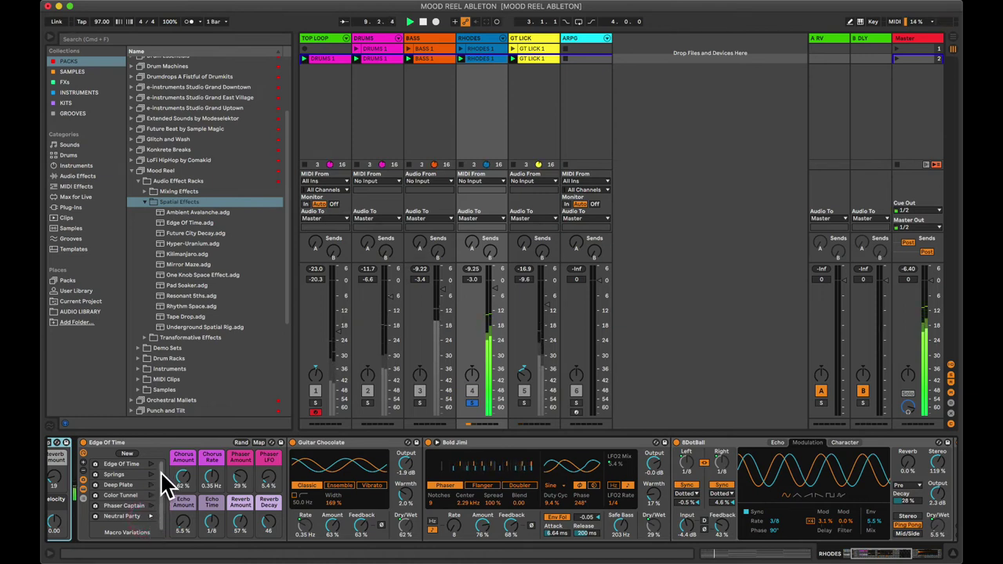
left_click(153, 464)
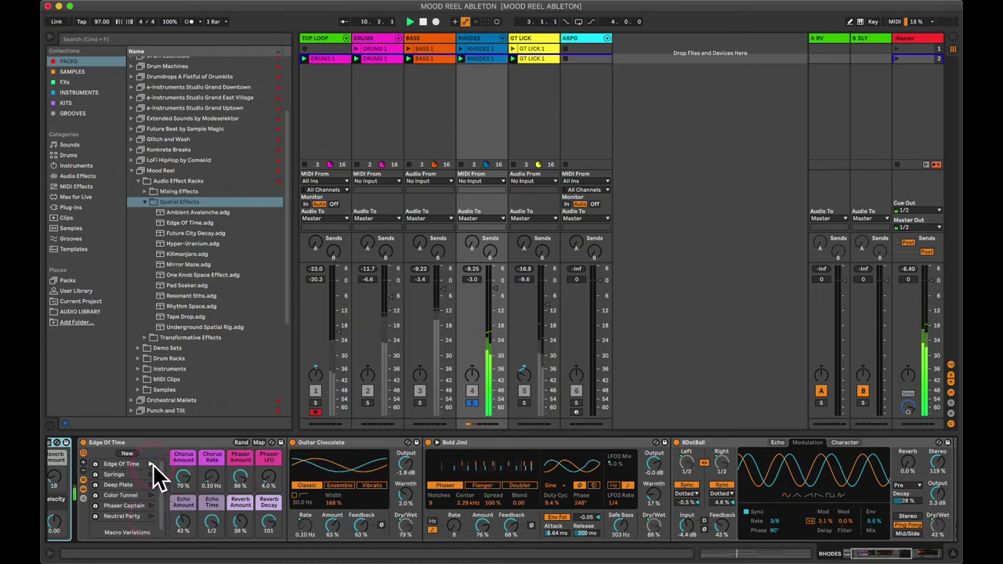
Set the Edge Of Time rack's Echo Amount to 35 %, Echo Time to 1/4 and Phaser Amount to 28 %.
left_click_drag(184, 522, 183, 516)
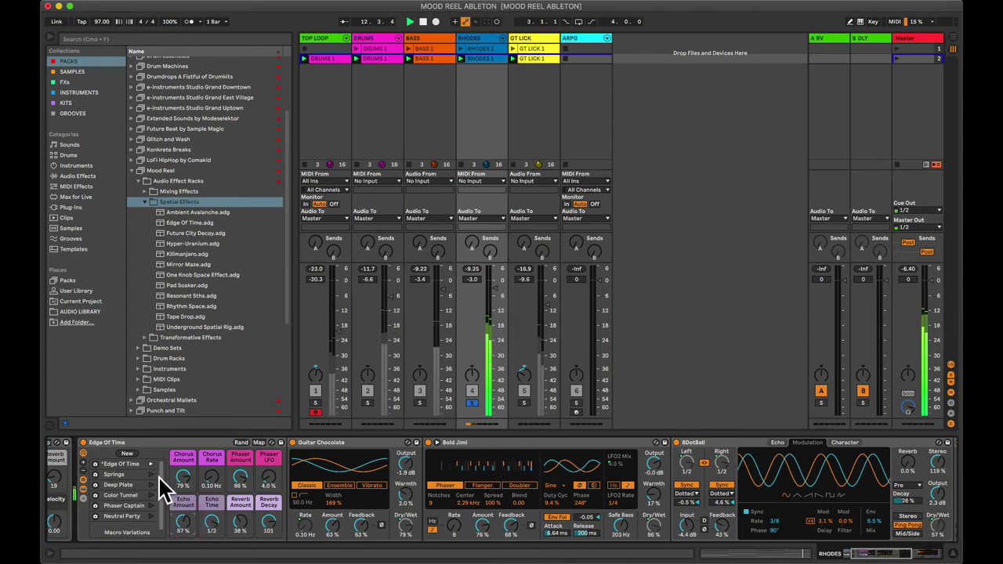
left_click(211, 521)
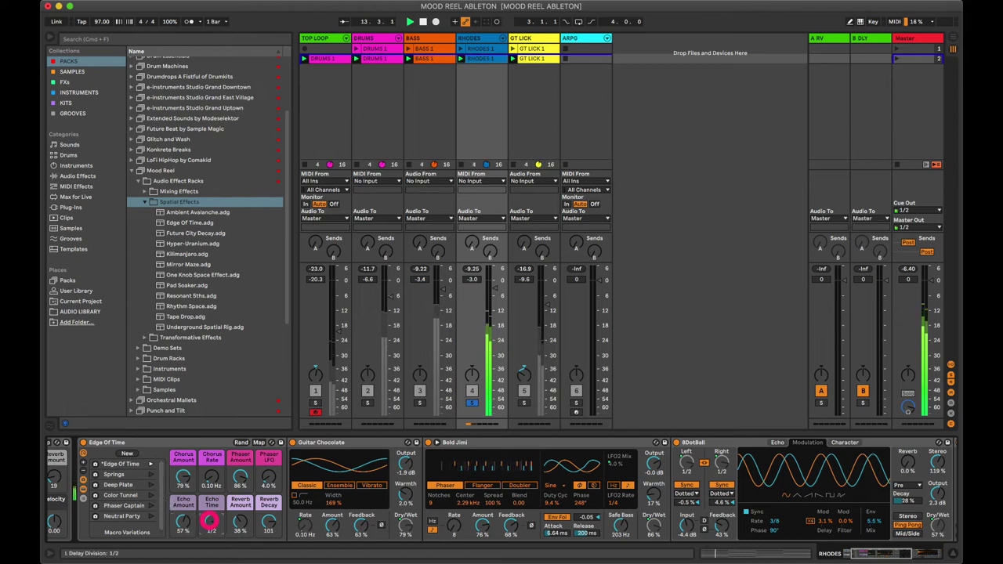
left_click_drag(182, 520, 185, 528)
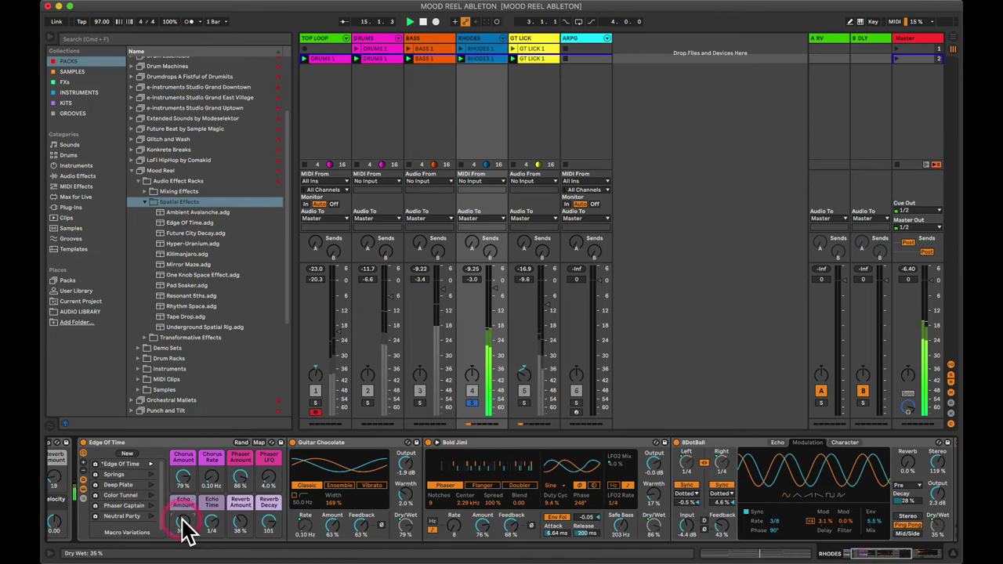
left_click_drag(239, 478, 240, 479)
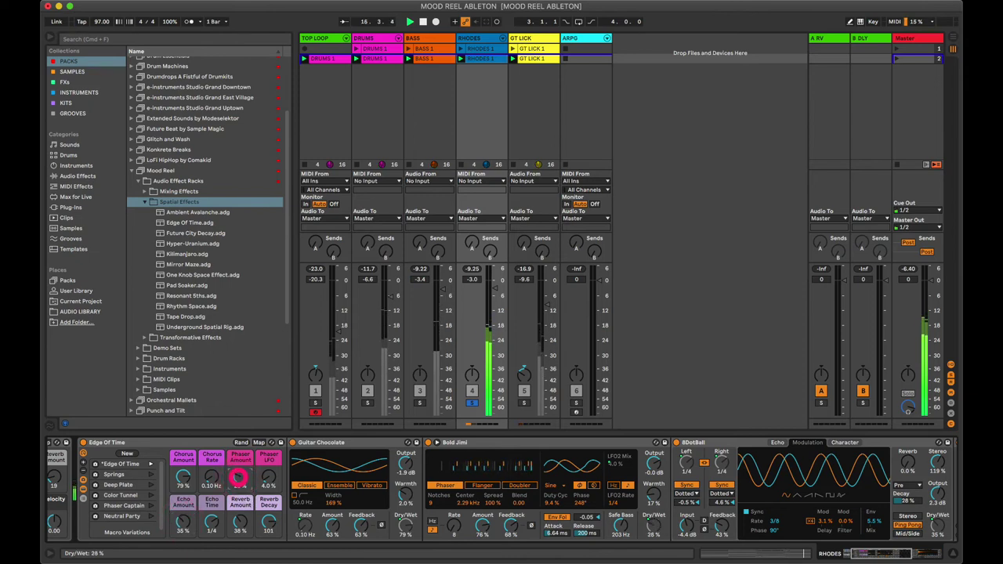
Set the Edge Of Time rack's Reverb Amount to 23 %.
left_click_drag(238, 523, 239, 532)
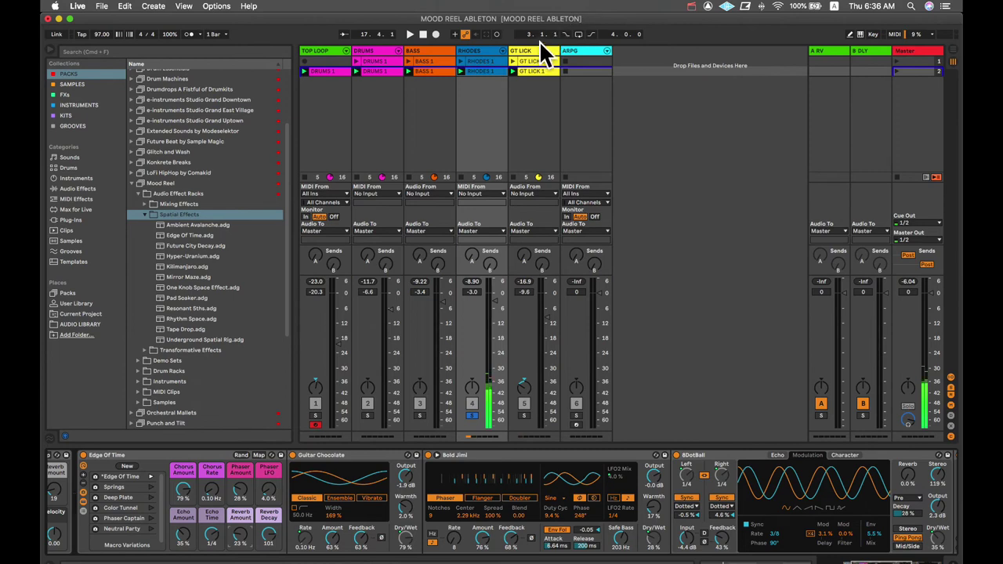
Solo the GT LICK track in place of RHODES and show its devices.
left_click(540, 50)
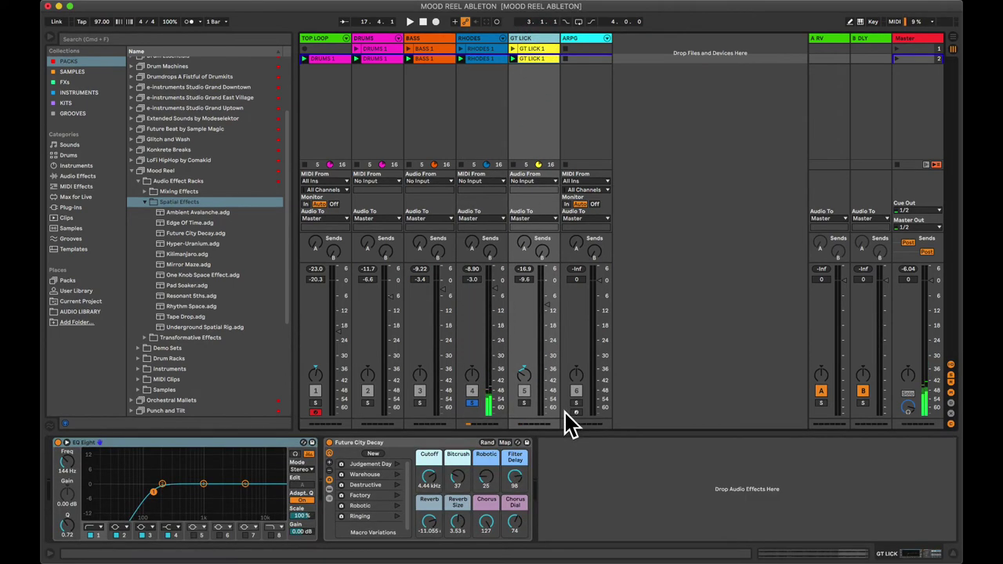
left_click(524, 401)
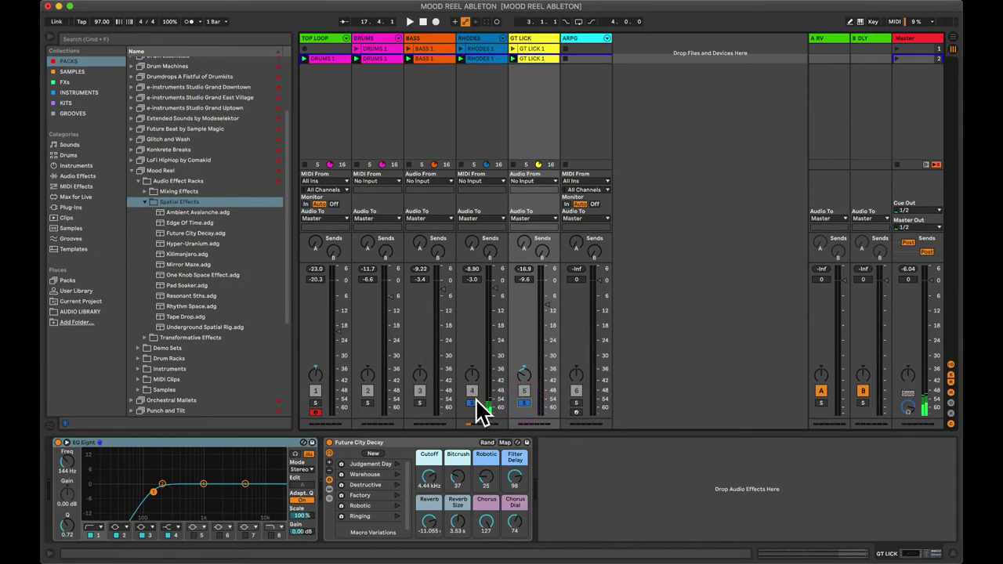
left_click(473, 402)
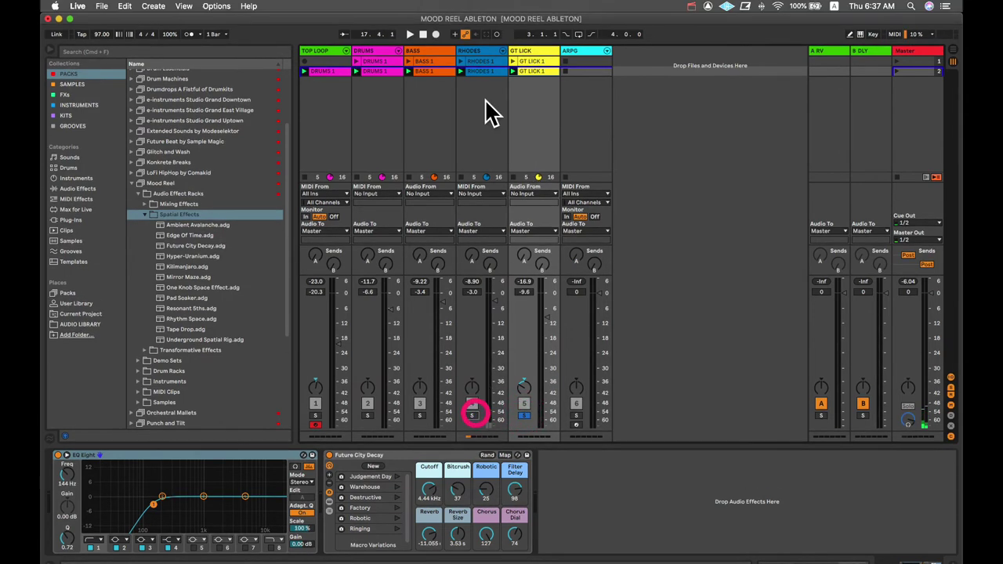
Play scene 2 to audition the soloed GT LICK part with its Future City Decay rack in view.
left_click(514, 60)
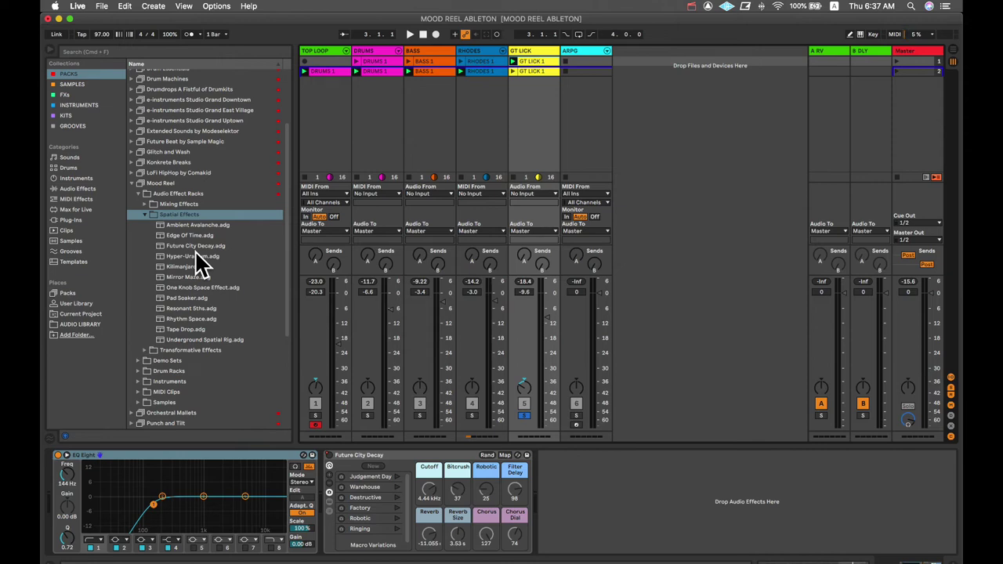
left_click(895, 71)
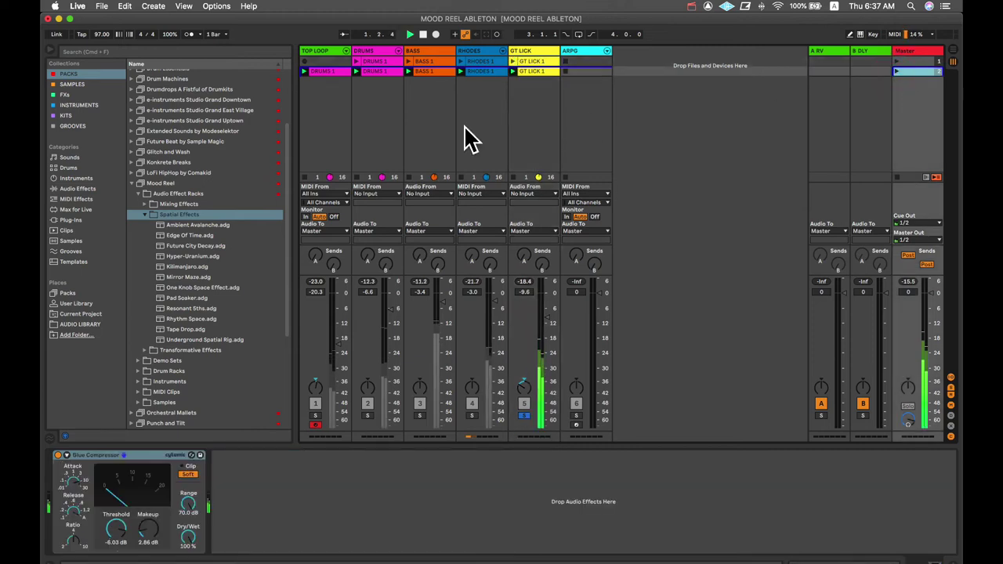
left_click(529, 51)
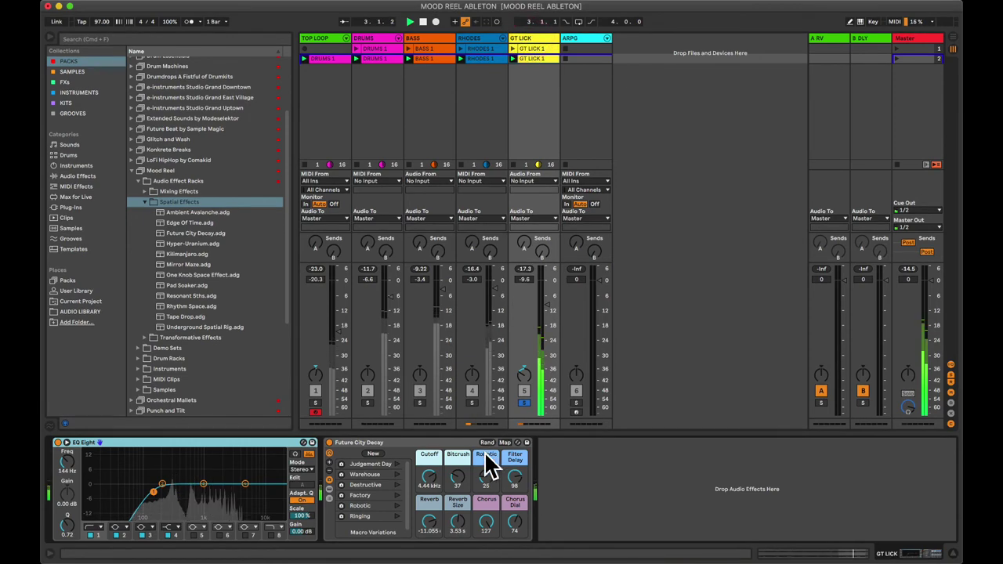
Set the Future City Decay rack's Cutoff to 4.61 kHz, Bitcrush to 75, Robotic to 36 and Filter Delay to 58, and show its chains and devices.
left_click(428, 438)
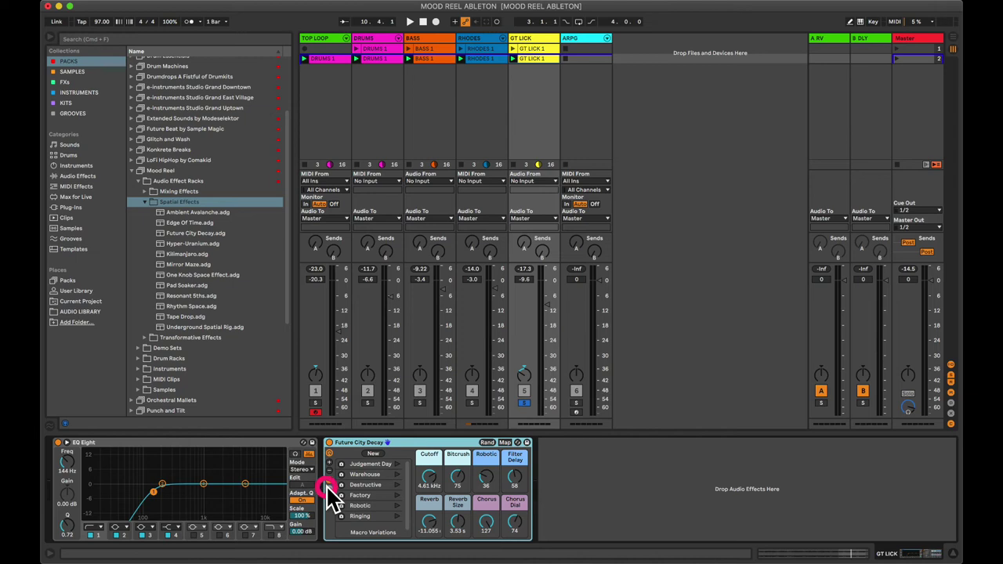
left_click(329, 489)
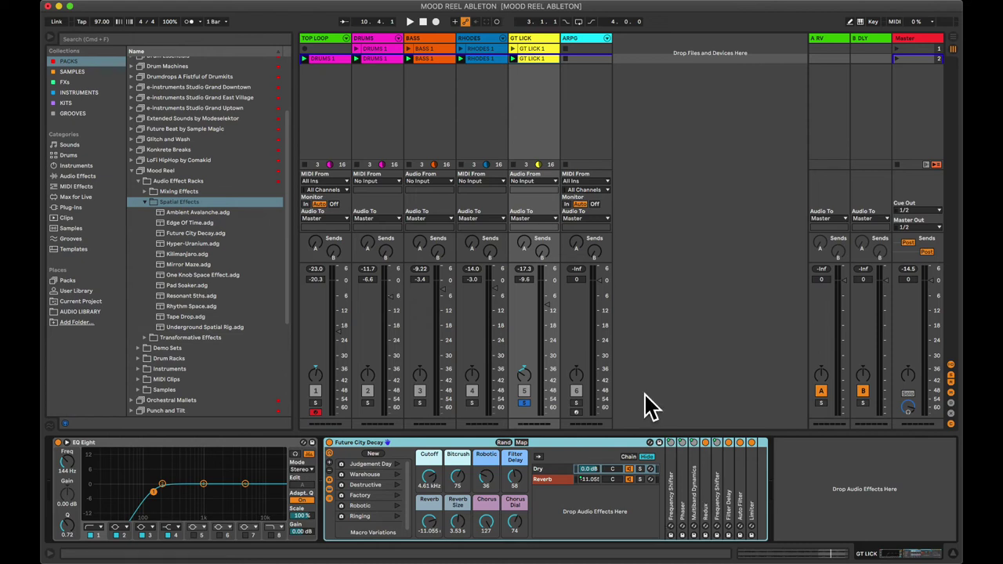
Solo the ARPG track in place of GT LICK and show its Arp Sample Blender rack.
left_click(524, 402)
left_click(528, 390)
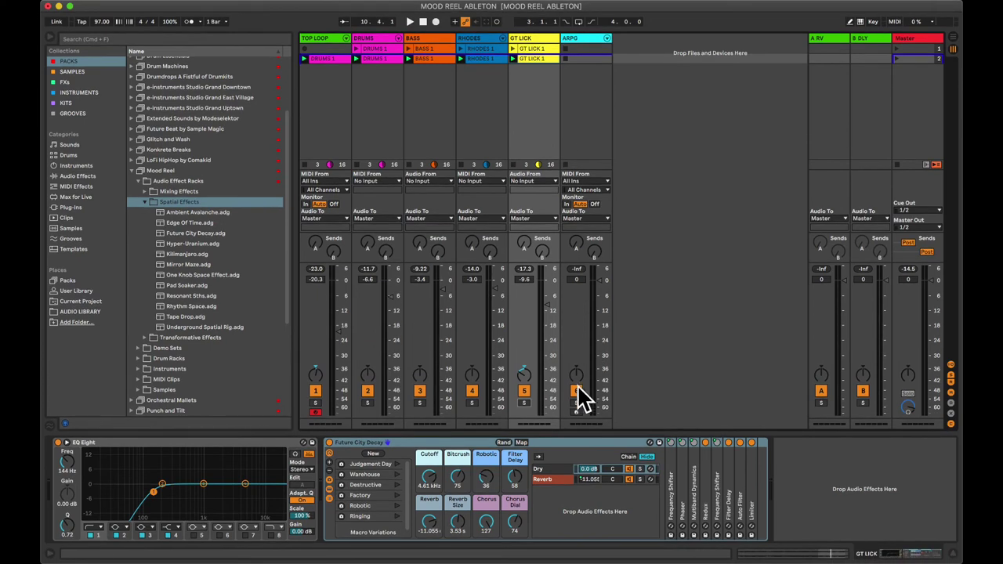
left_click(577, 402)
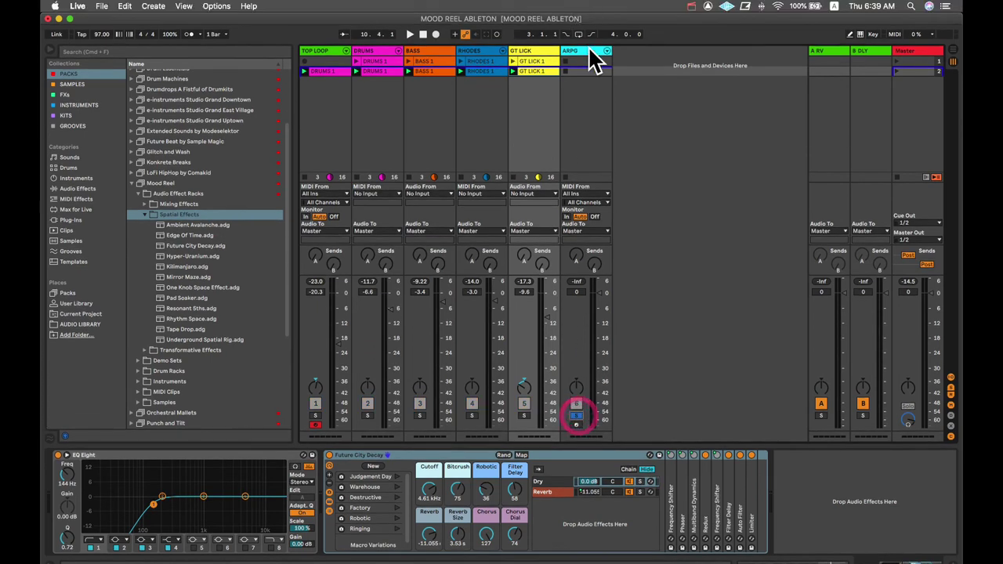
left_click(590, 36)
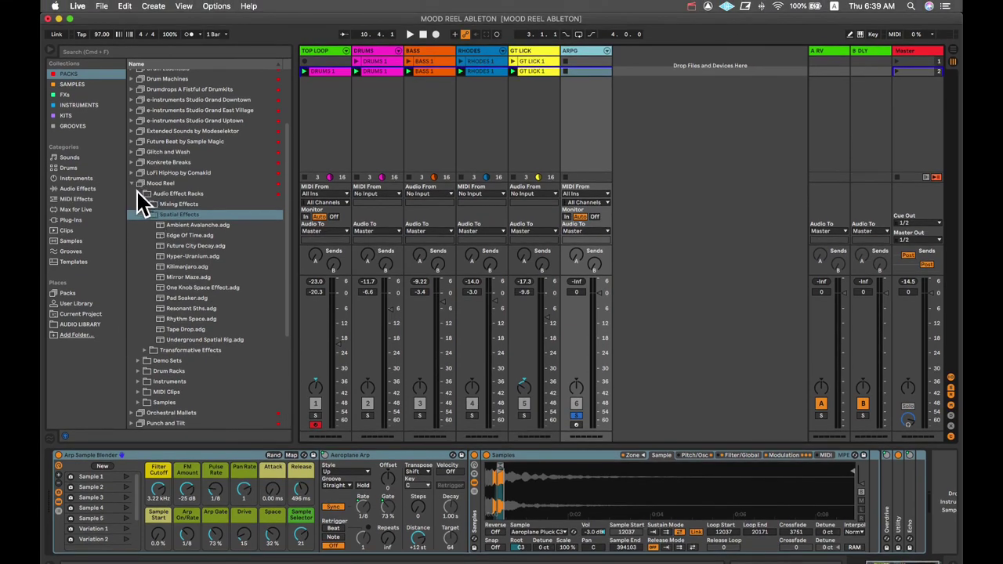
Collapse the pack's audio effect racks and list the Melodic Arps presets in its instruments.
left_click(138, 193)
left_click(138, 225)
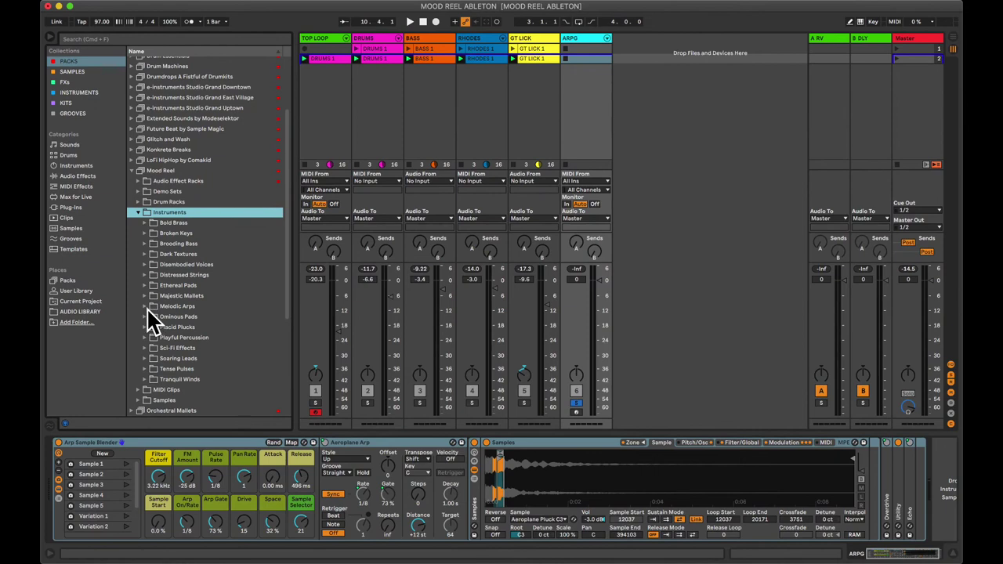
left_click(145, 307)
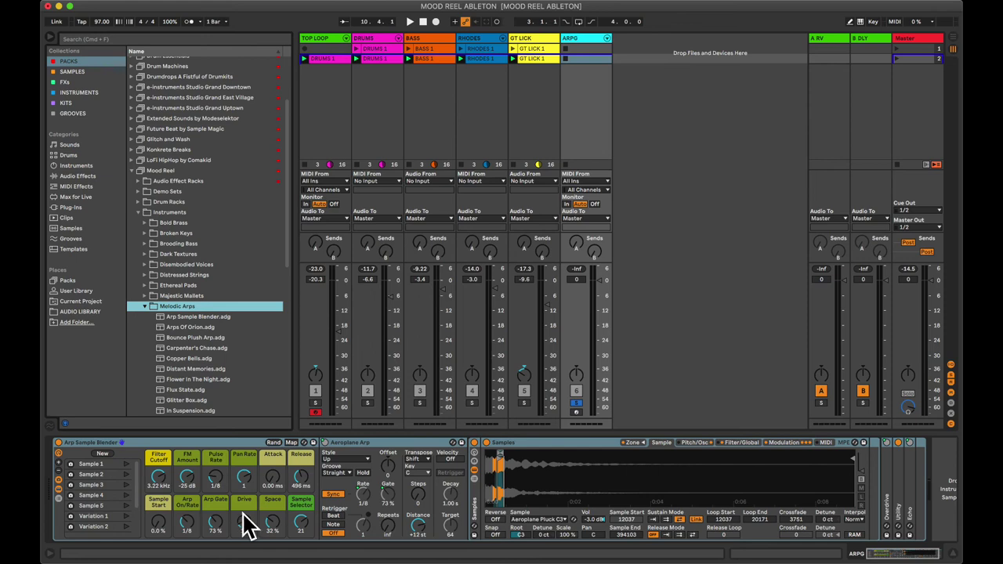
Show extra macro controls on the Arp Sample Blender rack and remove them again.
left_click(59, 464)
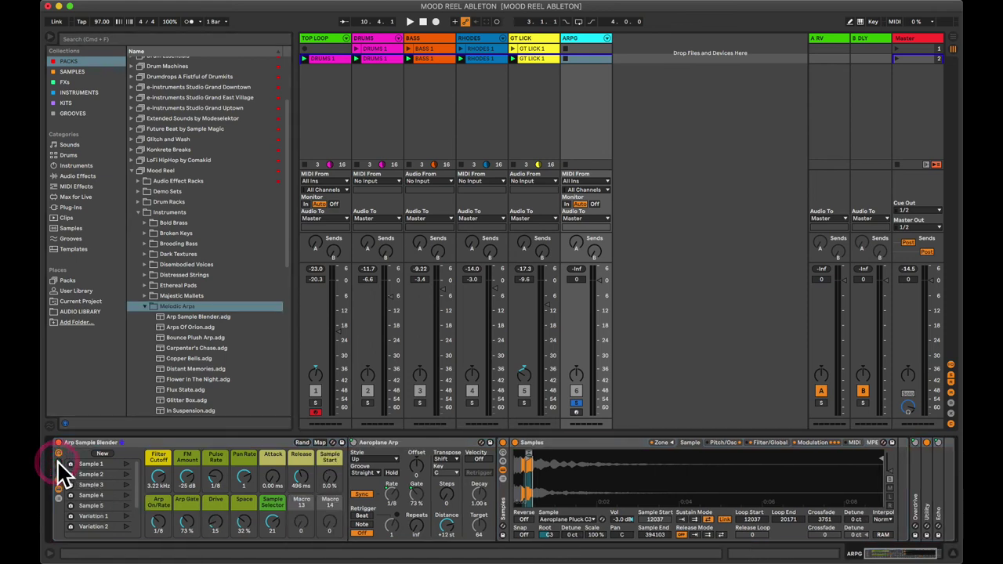
left_click(57, 468)
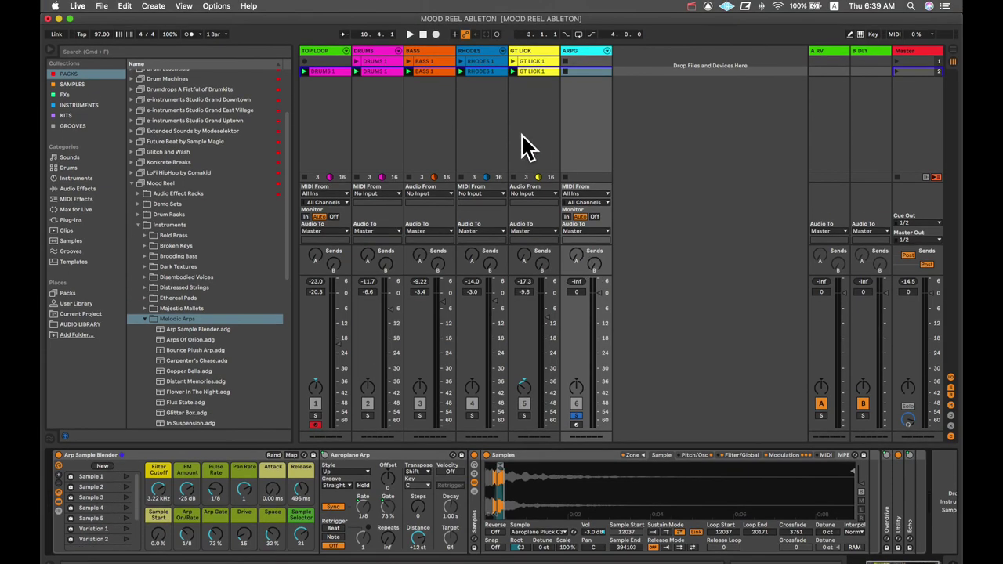
Copy the RHODES 1 clip into the ARPG track's scene 2 slot and loop only its first bar.
left_click_drag(494, 78, 580, 78)
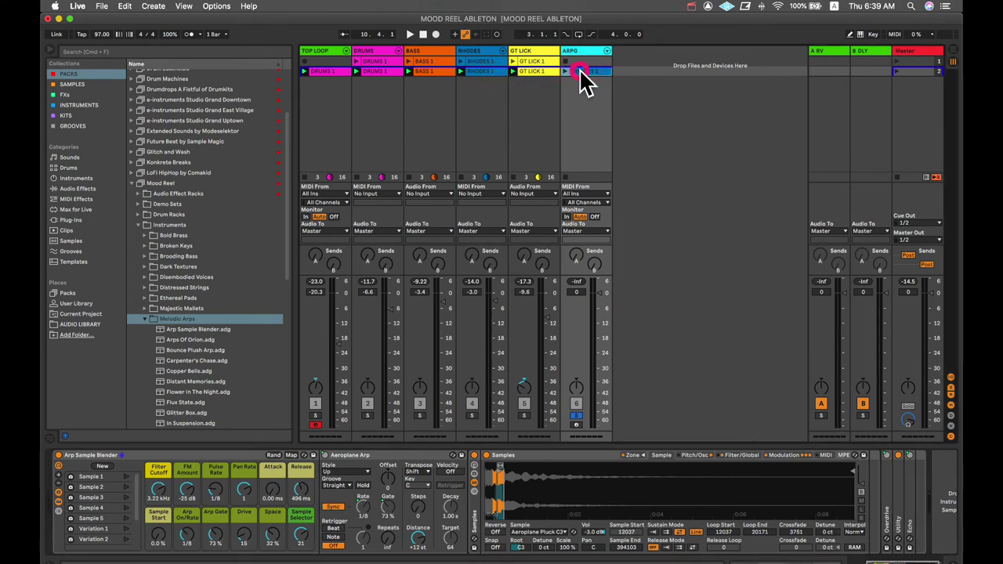
left_click(580, 71)
left_click(458, 492)
left_click_drag(458, 492, 287, 502)
left_click(262, 481)
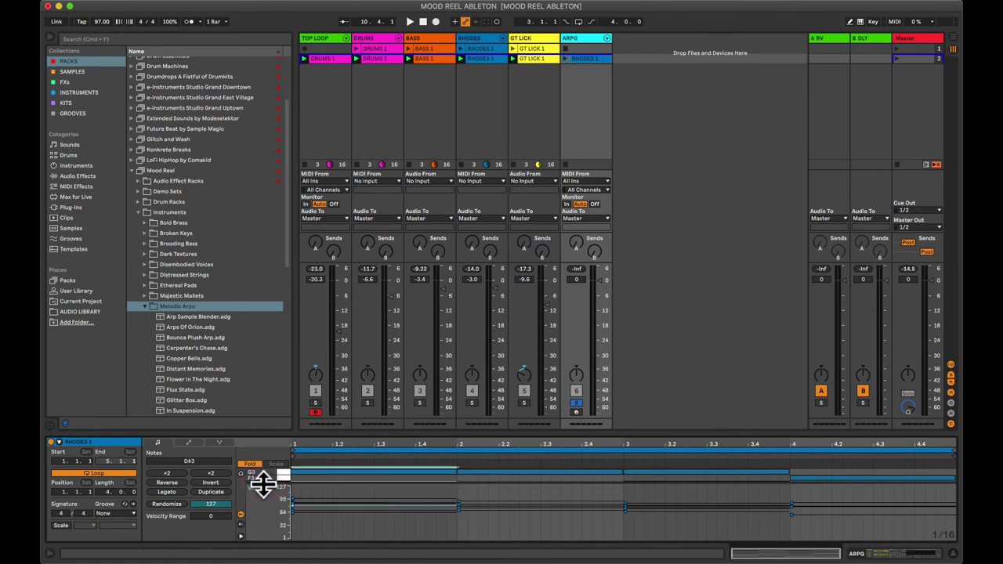
key("super+l")
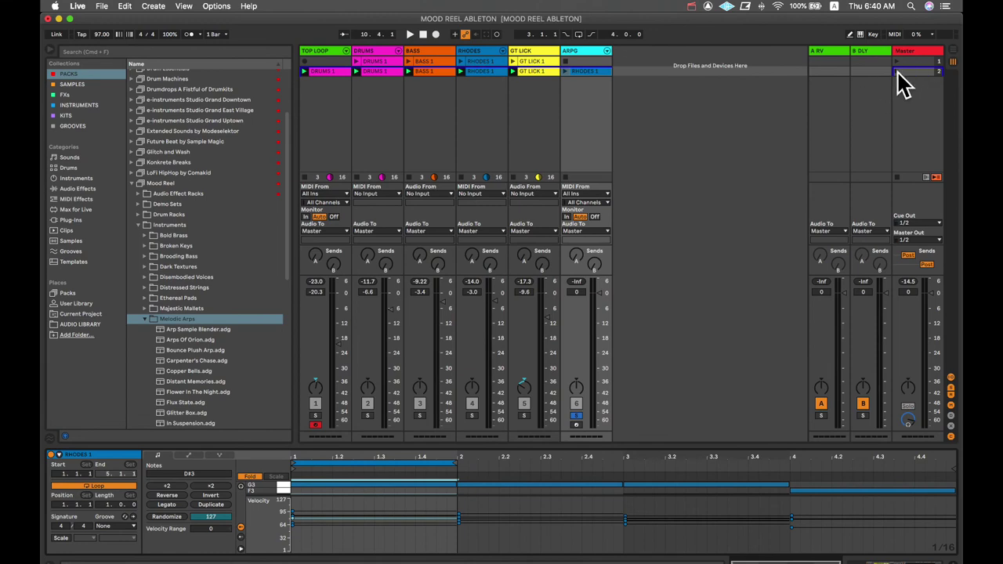
Audition the ARPG clip with scene 2 playing and transpose all of its notes up two octaves.
left_click(894, 72)
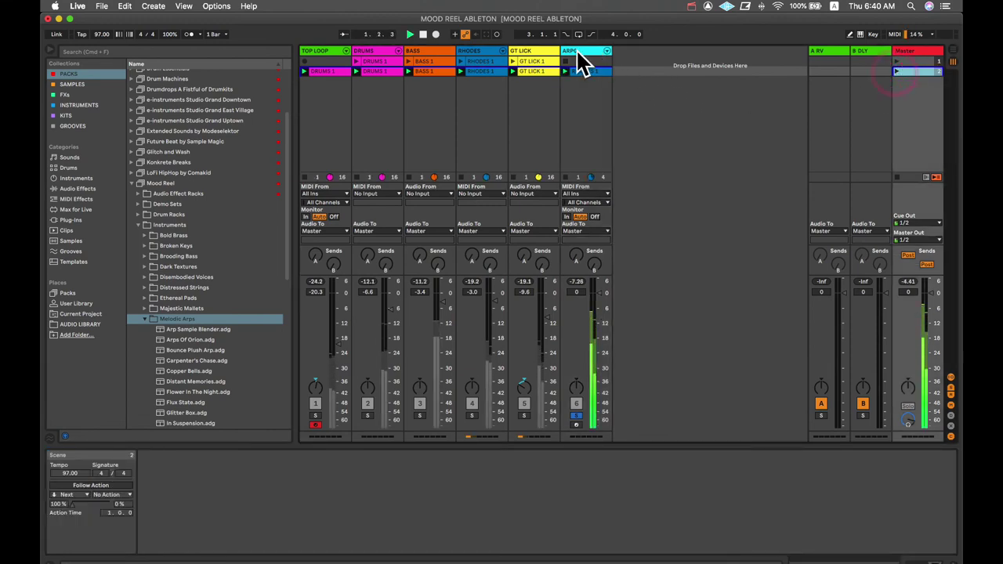
left_click(576, 50)
left_click(580, 69)
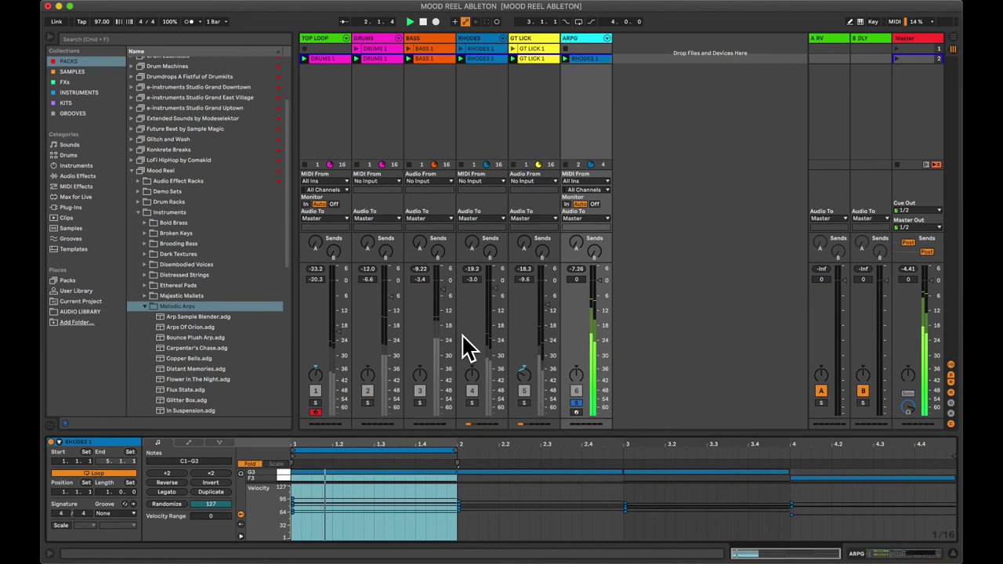
left_click_drag(441, 431, 426, 209)
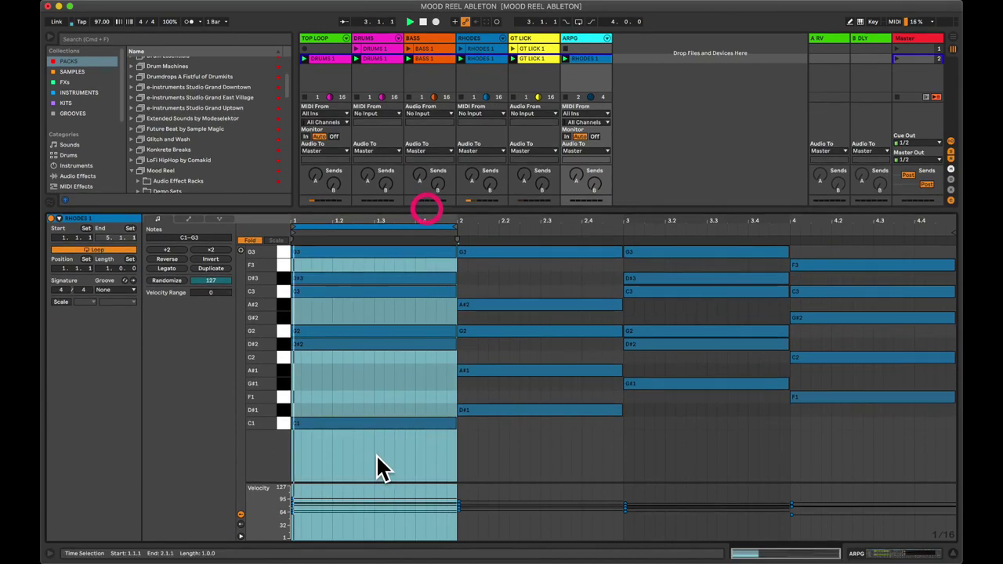
left_click(377, 456)
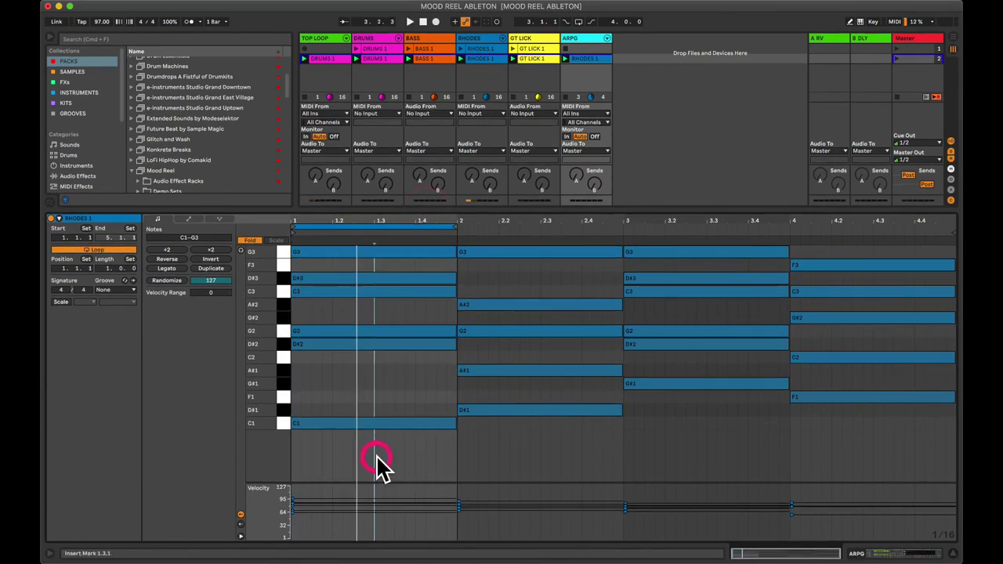
key("super+a")
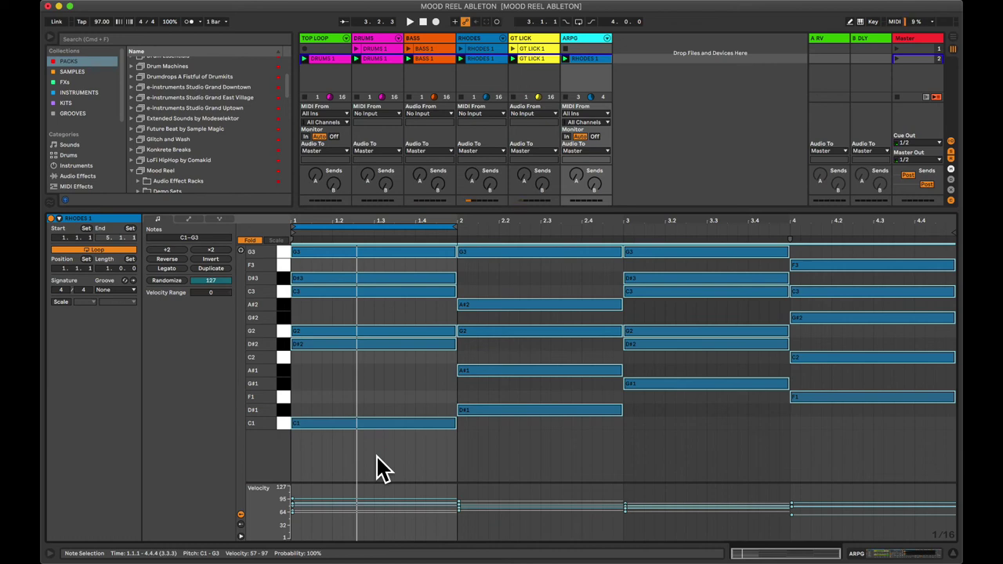
key("shift+Up")
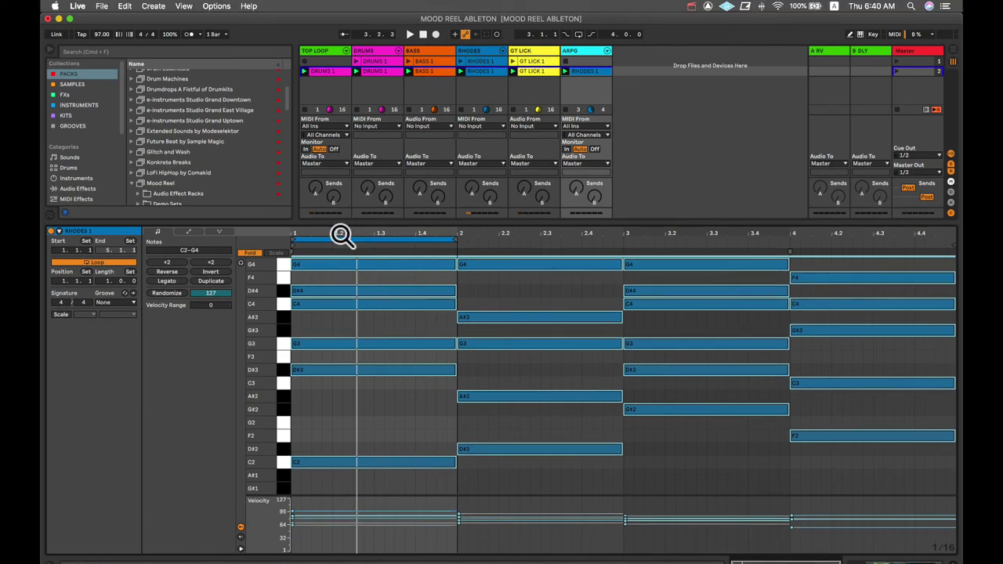
key("space")
left_click(341, 222)
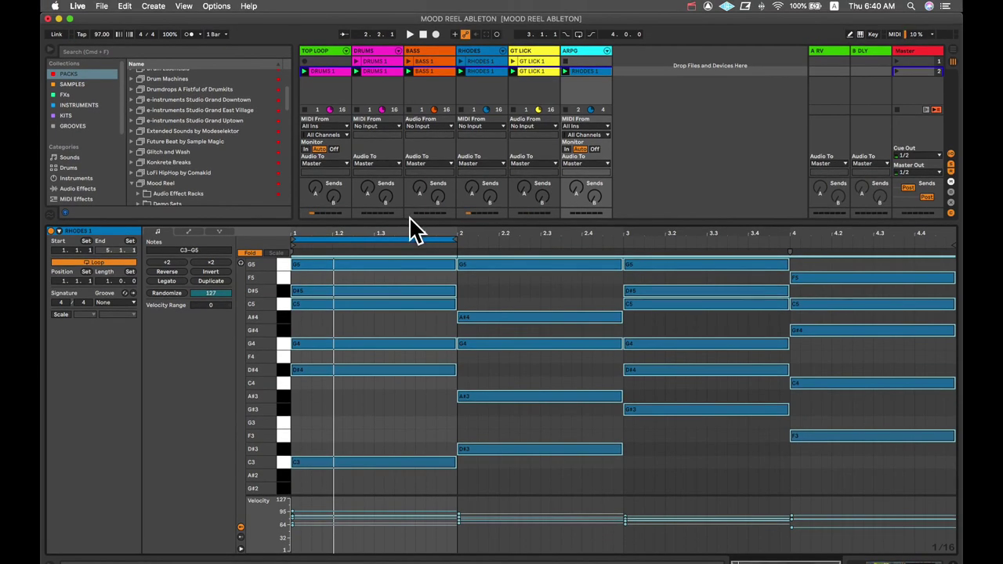
On the Arp Sample Blender, set Filter Cutoff to 643 Hz, FM Amount to -27 dB, Attack to 1.42 ms and Arp On/Rate to 1/16.
left_click_drag(409, 218, 420, 408)
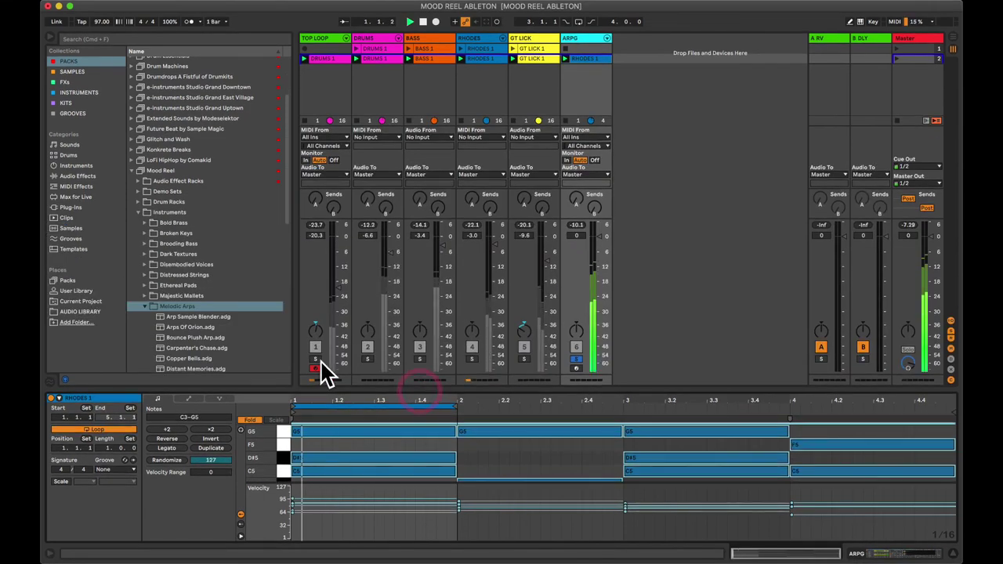
key("shift+Tab")
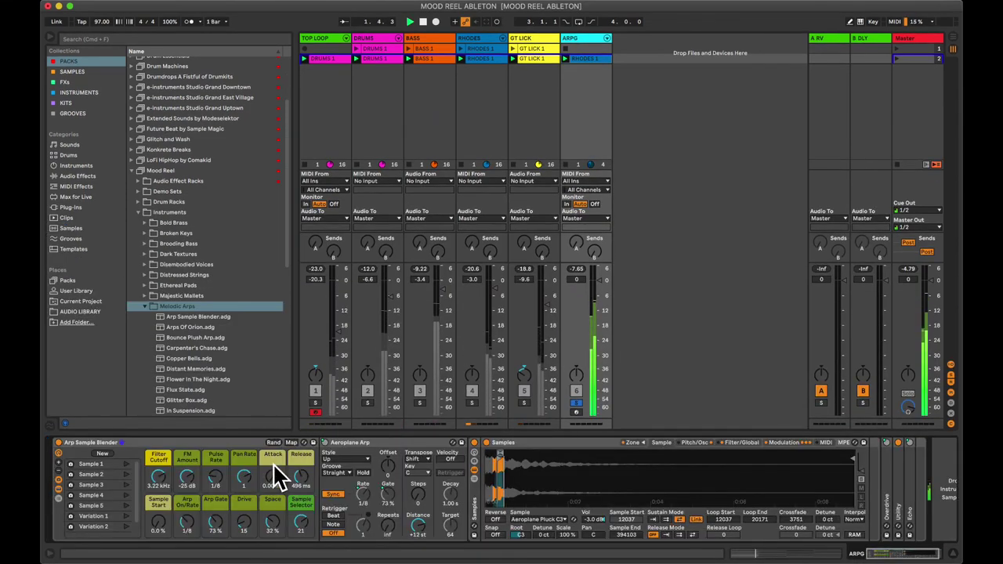
left_click(173, 440)
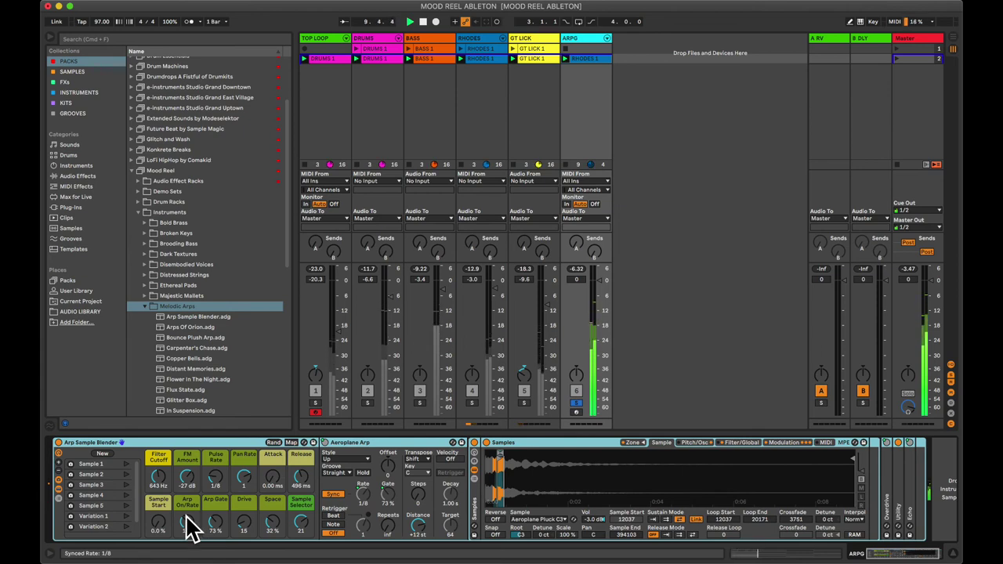
left_click_drag(192, 532, 186, 515)
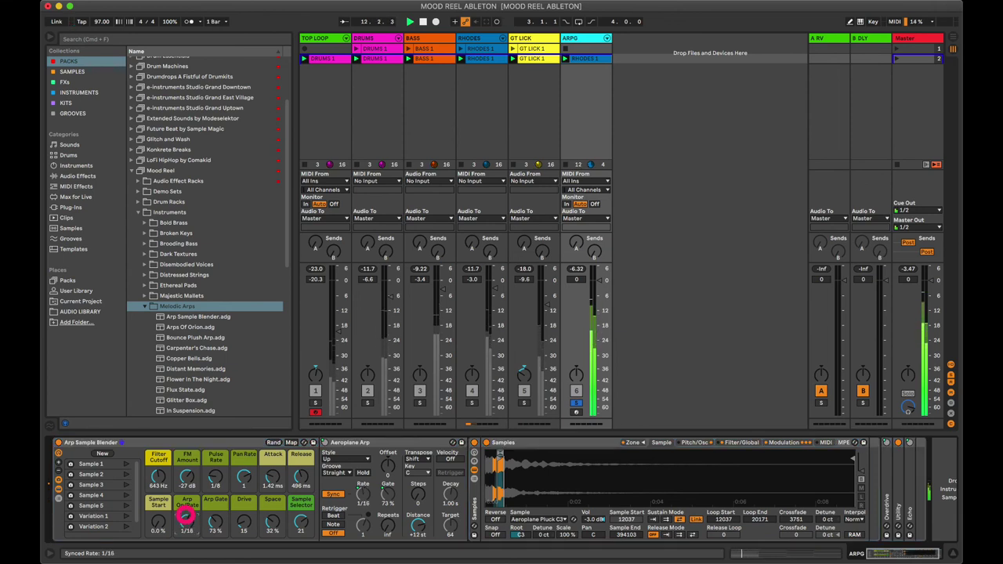
Set the Arp Sample Blender's Sample Selector to 15, Drive to 4 and Space to 15 %.
left_click_drag(302, 521, 303, 525)
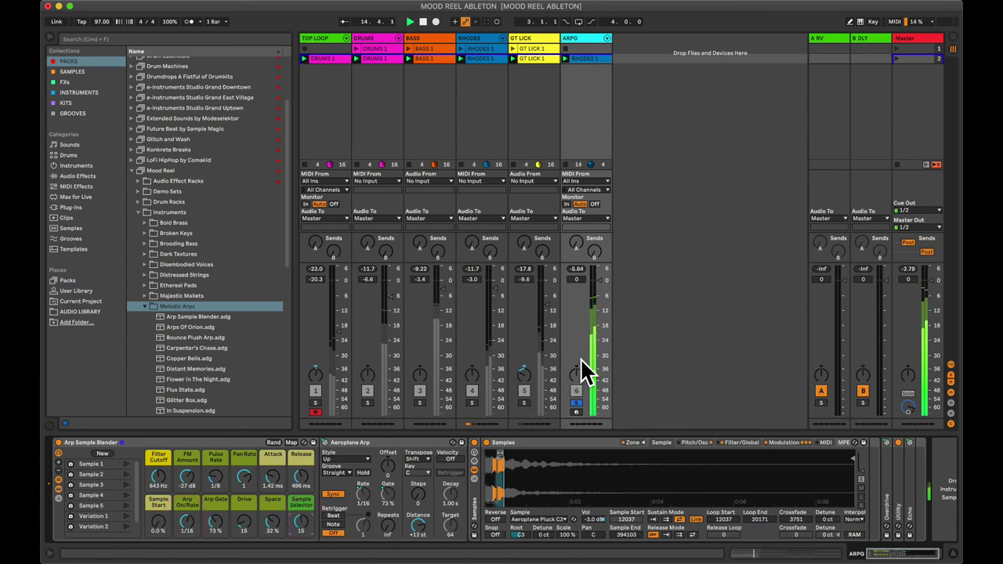
left_click(243, 525)
left_click_drag(243, 525, 455, 459)
Turn off the ARPG track's solo and blend it into the full beat at a volume of -9.4 dB.
left_click_drag(598, 282, 598, 282)
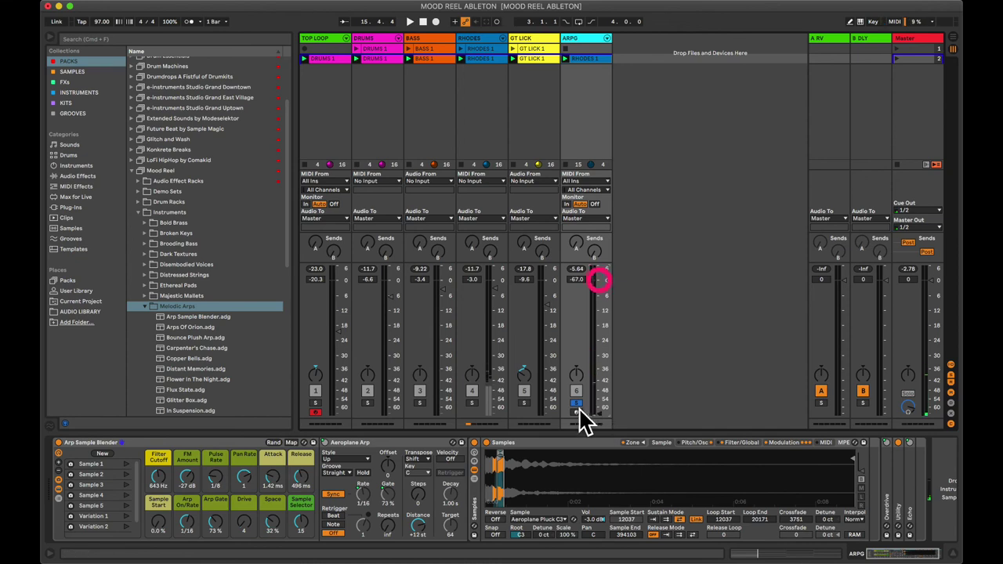
left_click(577, 403)
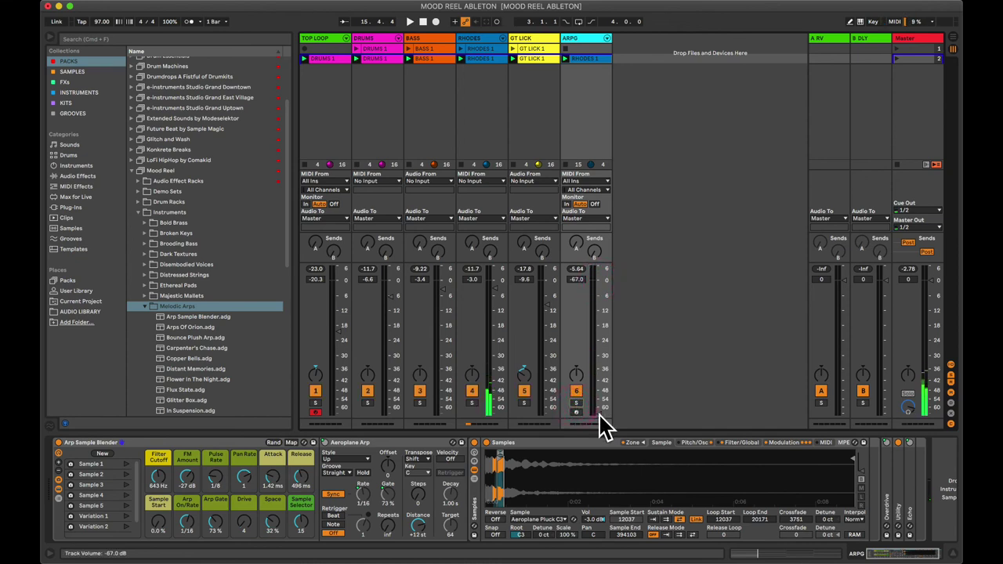
mouse_move(600, 421)
left_mouse_down()
mouse_move(606, 415)
mouse_move(594, 412)
left_mouse_up()
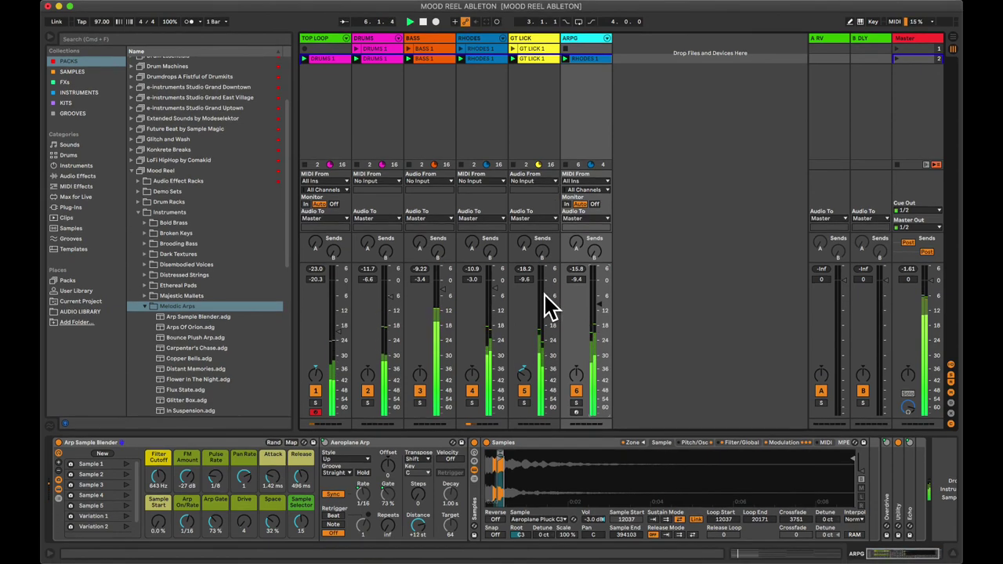
Set the GT LICK track's volume to -9.0 dB and pan the ARPG track to 20R.
left_click_drag(544, 315, 544, 301)
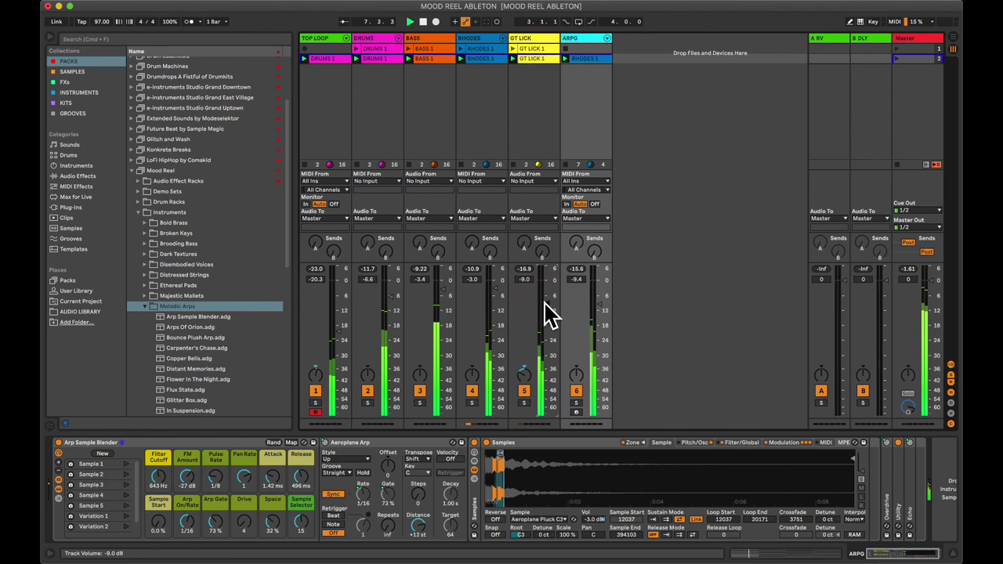
left_click(543, 303)
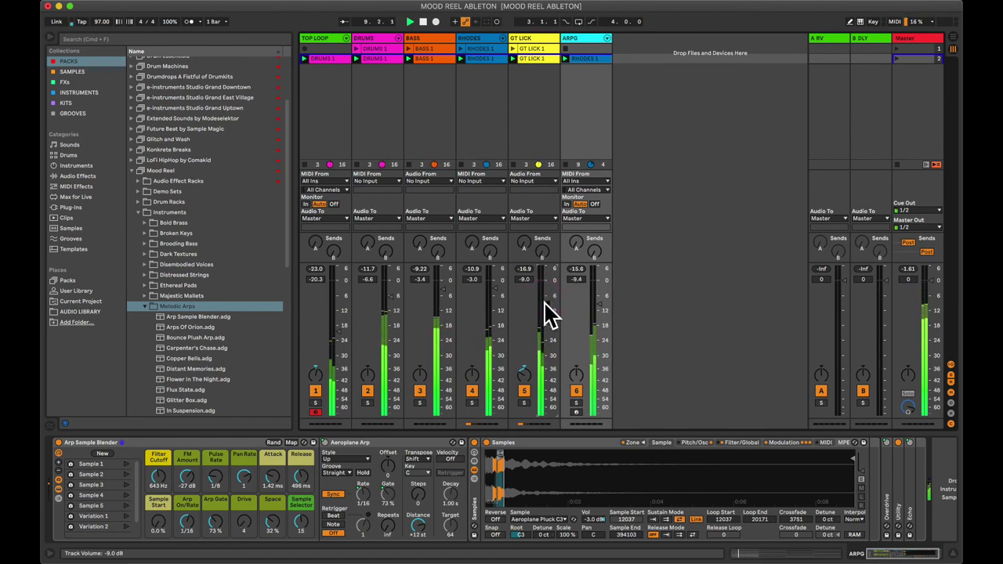
left_click_drag(575, 372, 575, 362)
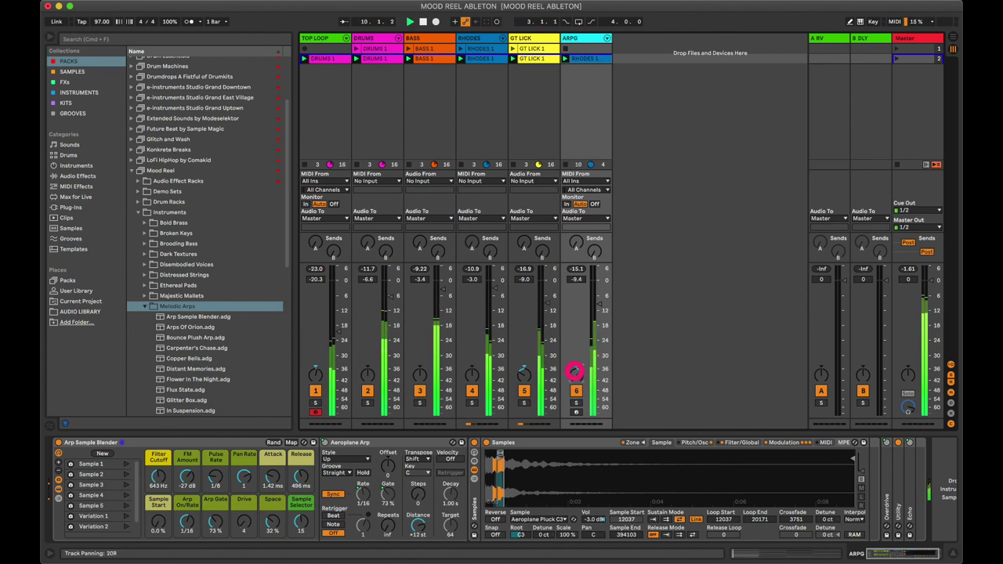